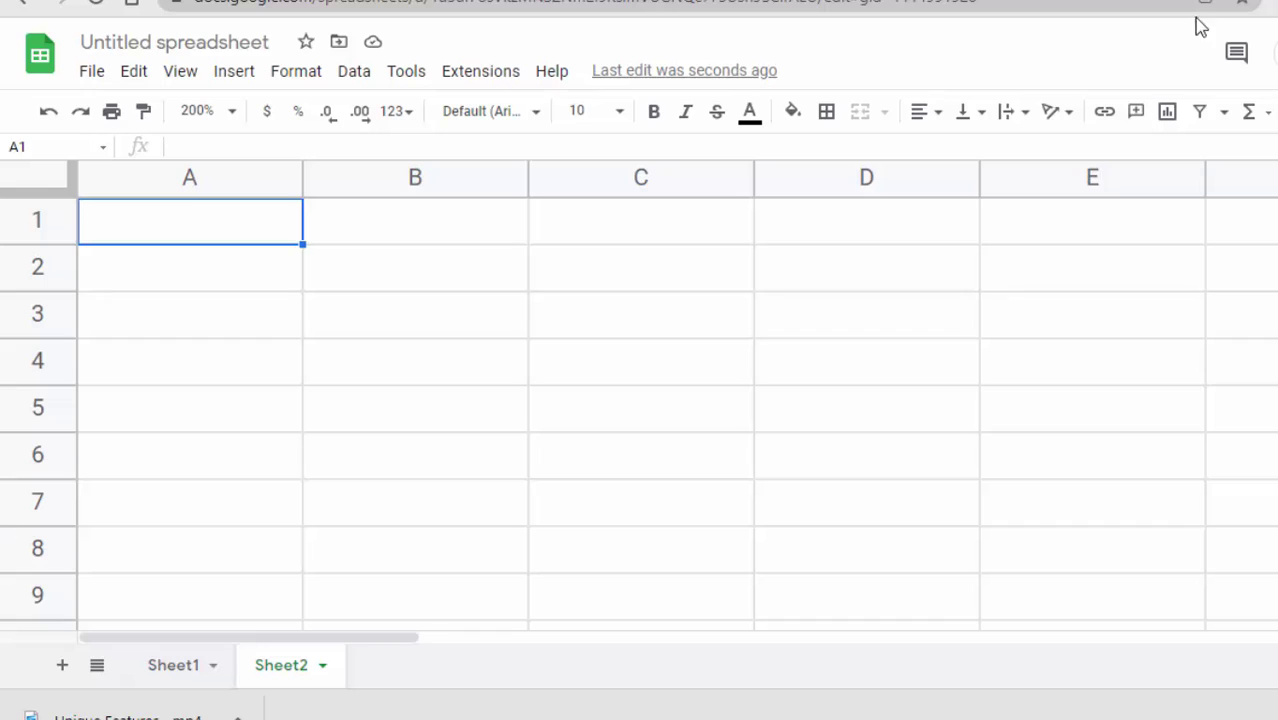
Enter India, US, Russia and Japan down B2:B5 and select the four countries
click(381, 288)
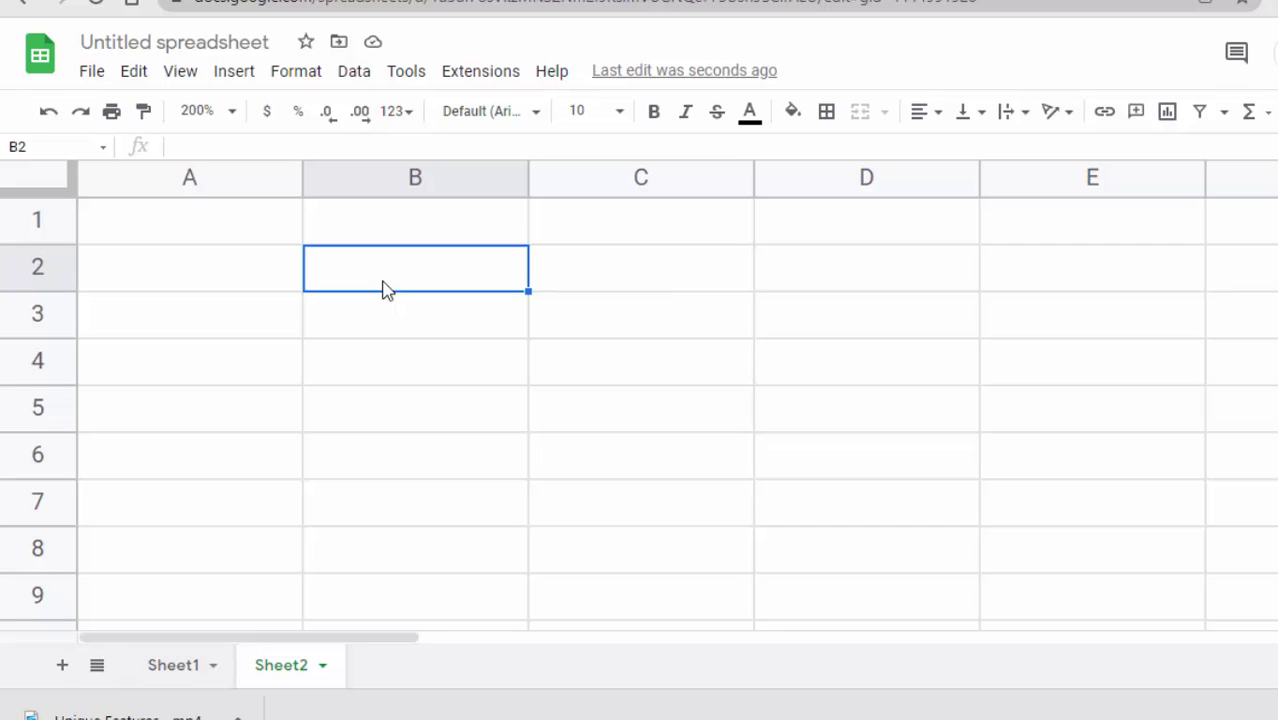
text(India)
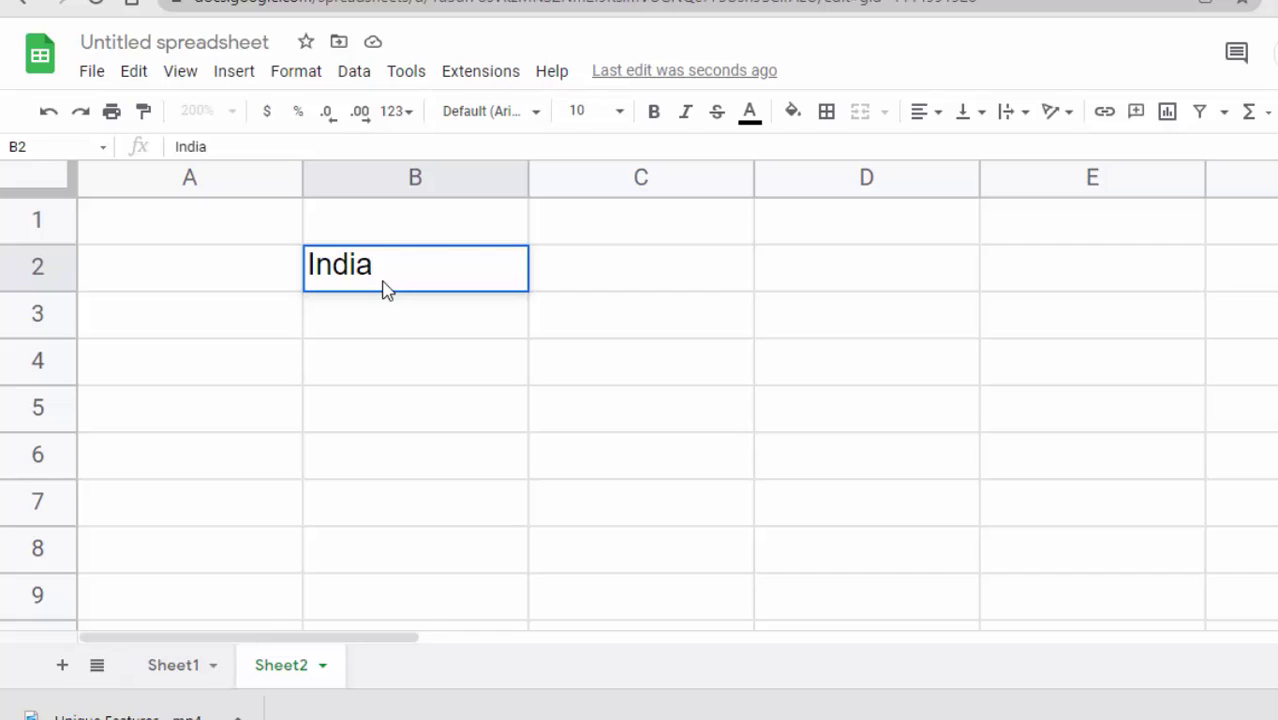
key(Return)
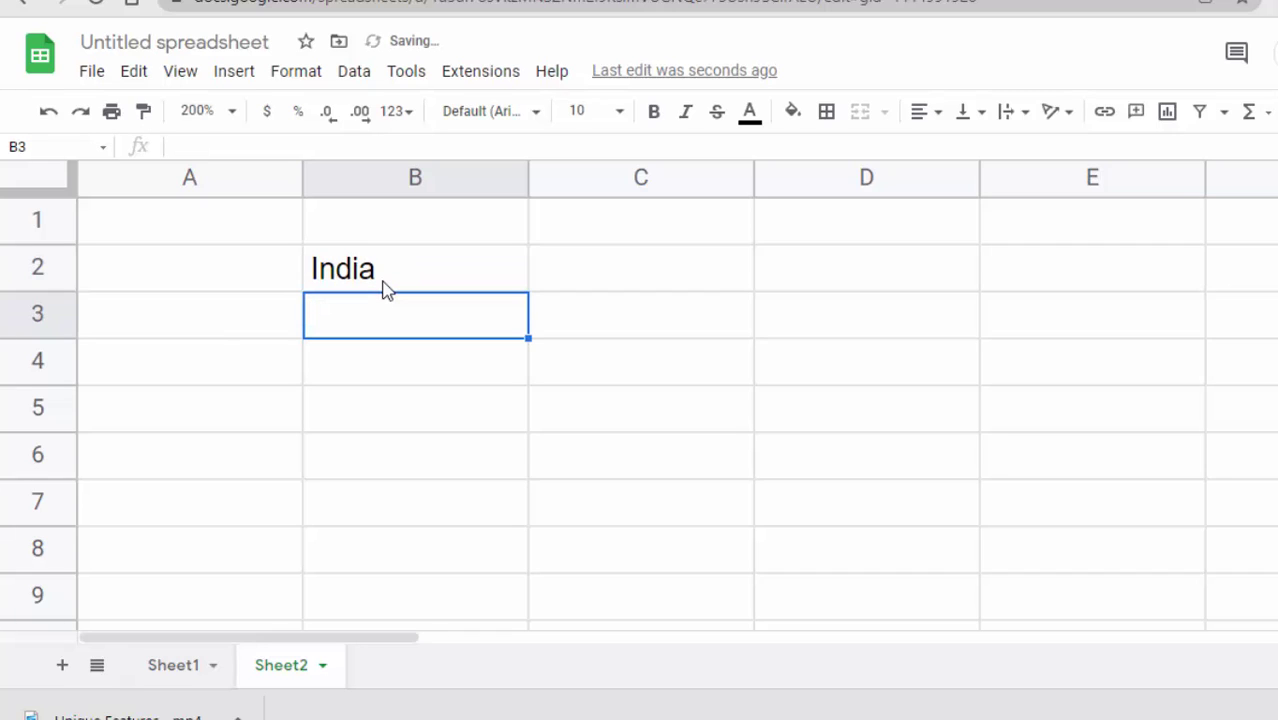
text(US)
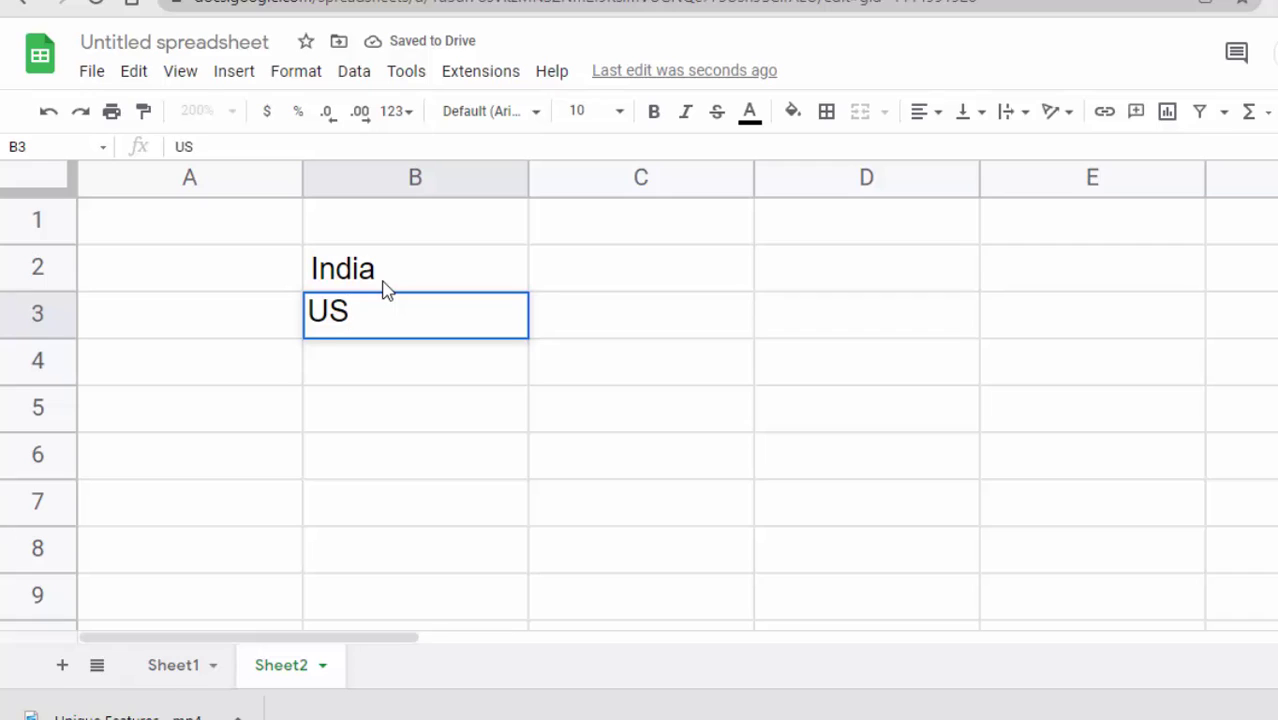
key(Return)
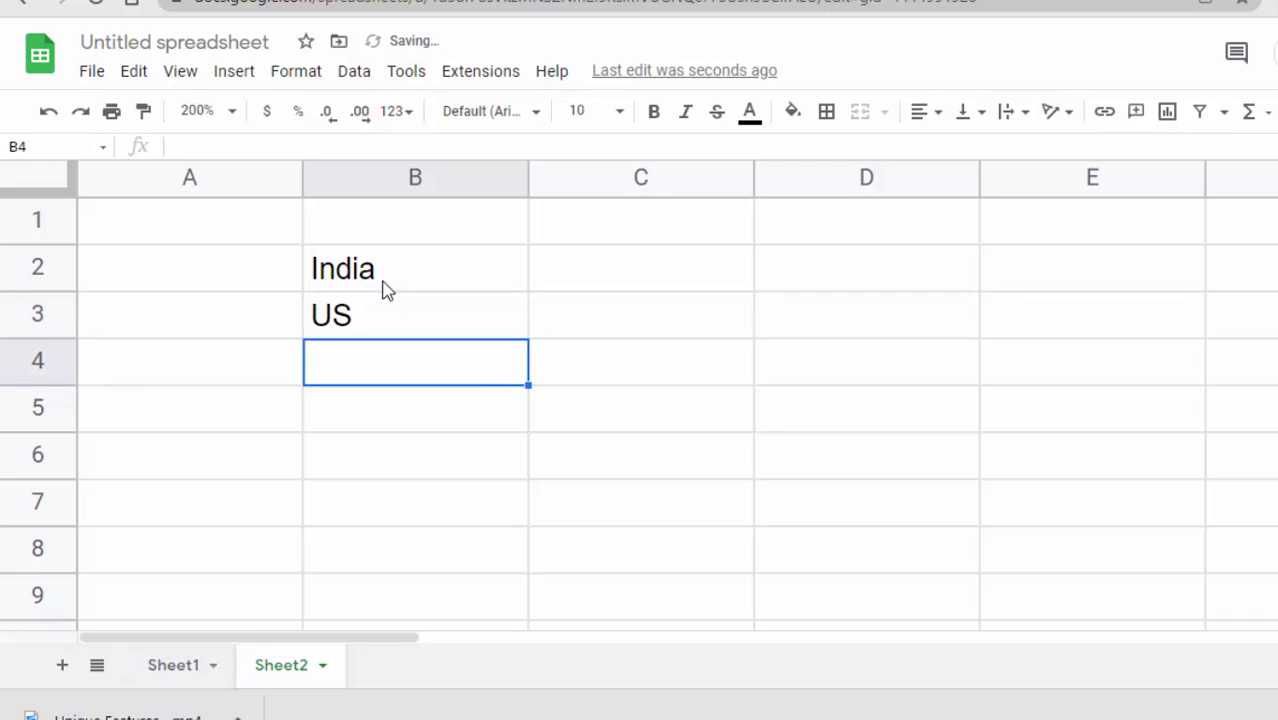
text(Russia)
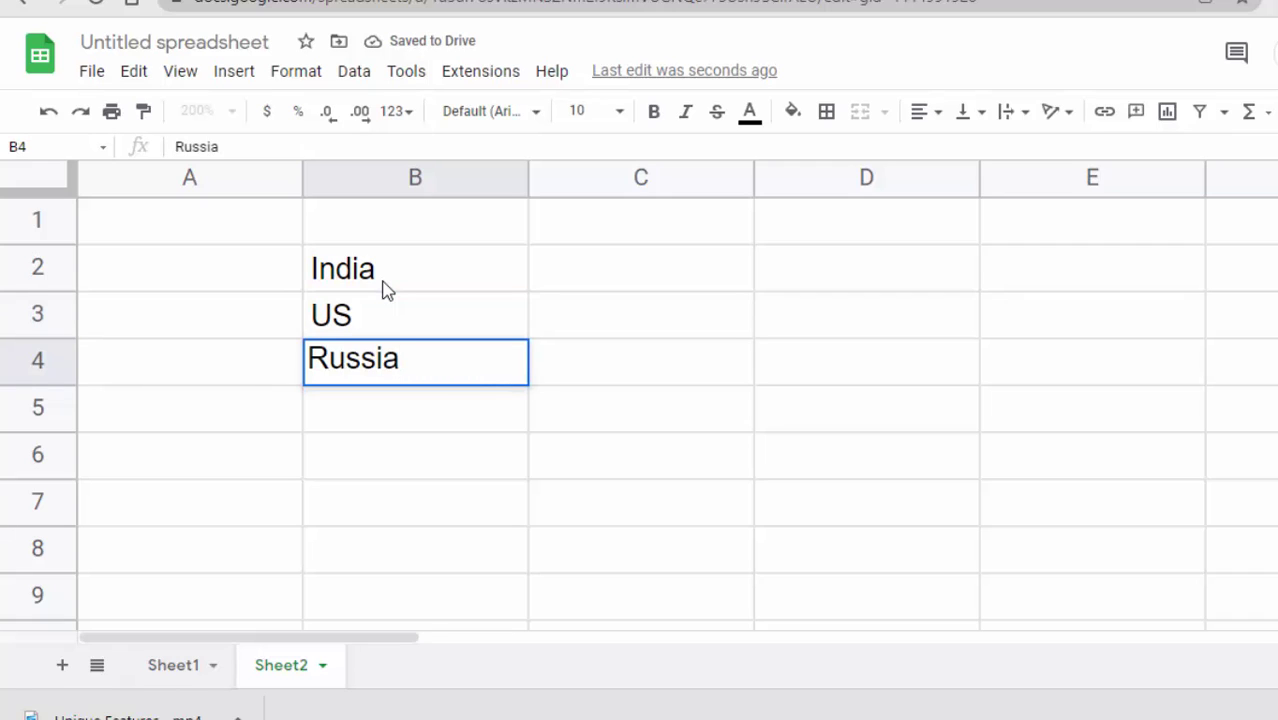
key(Return)
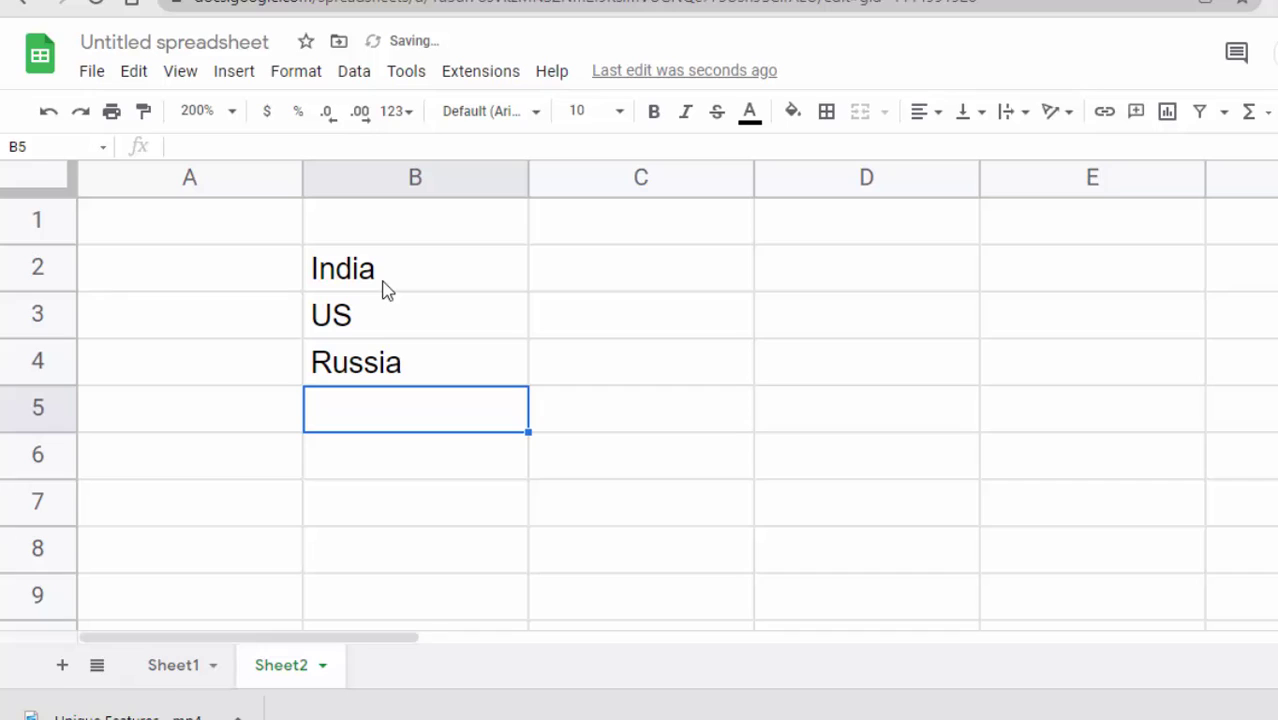
text(Jao)
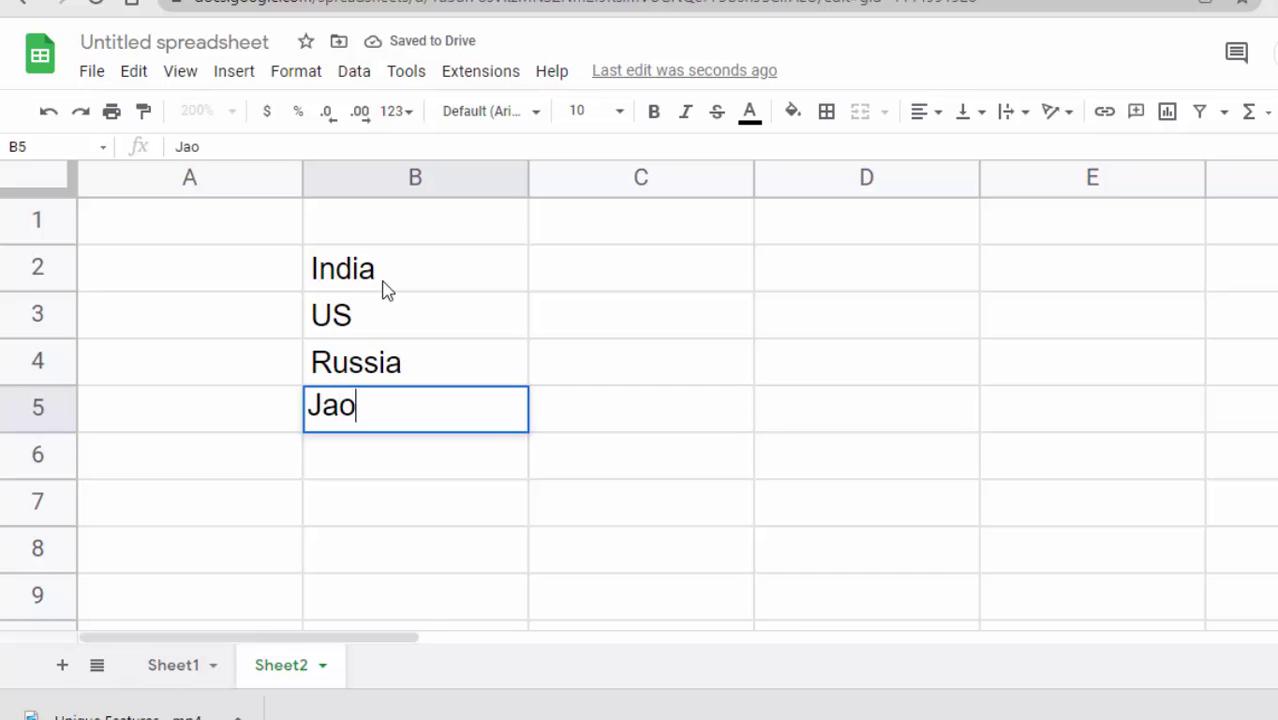
text(pan)
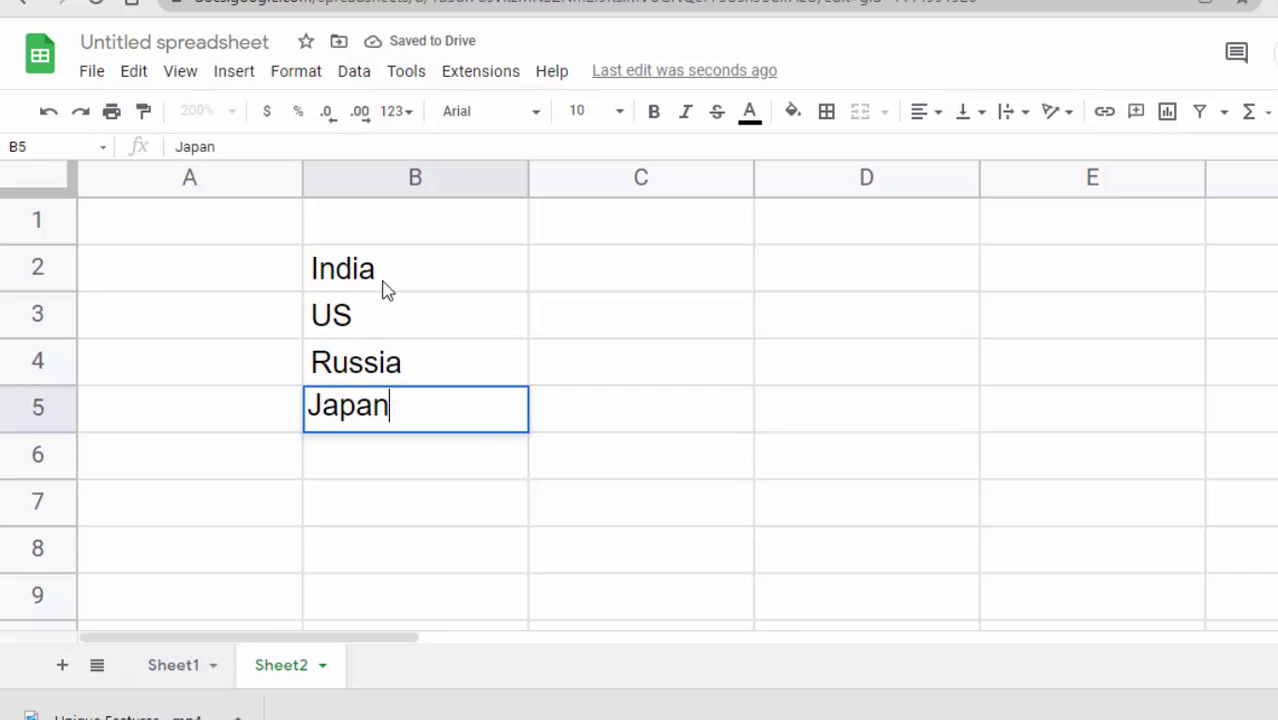
drag(390, 288, 375, 410)
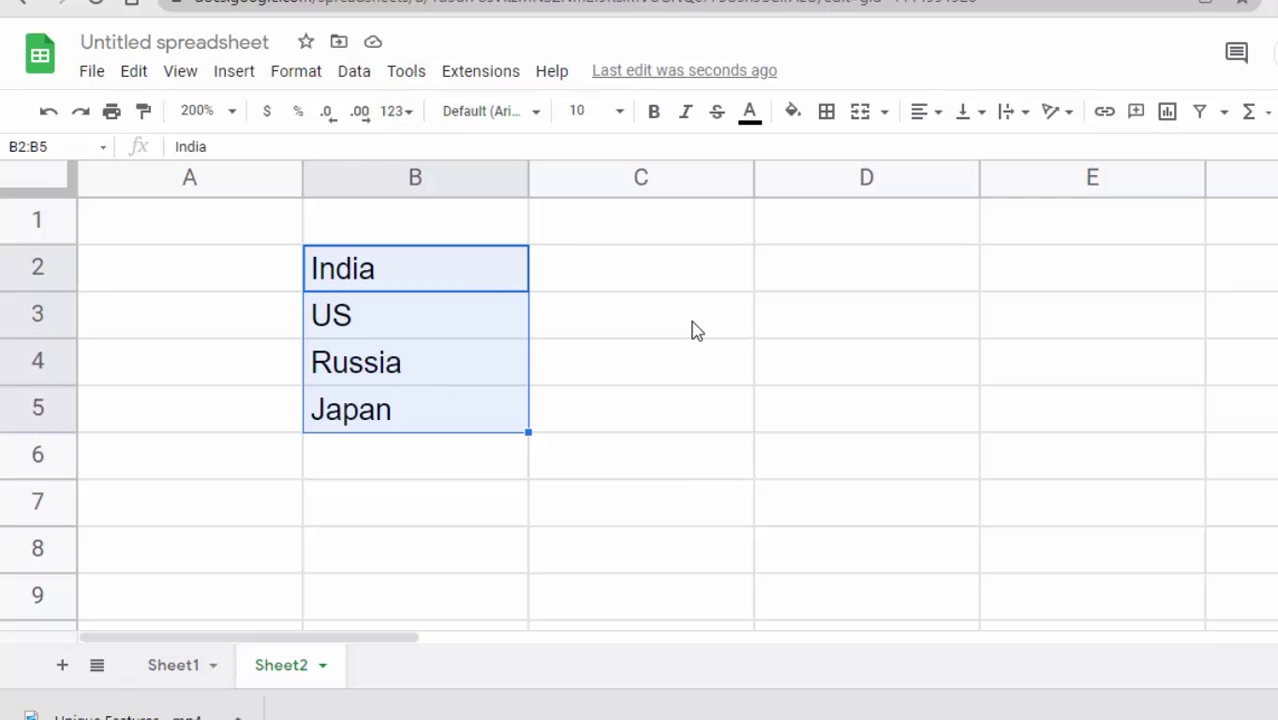
Set C2's data validation criteria to a list from the range B2:B5
click(696, 290)
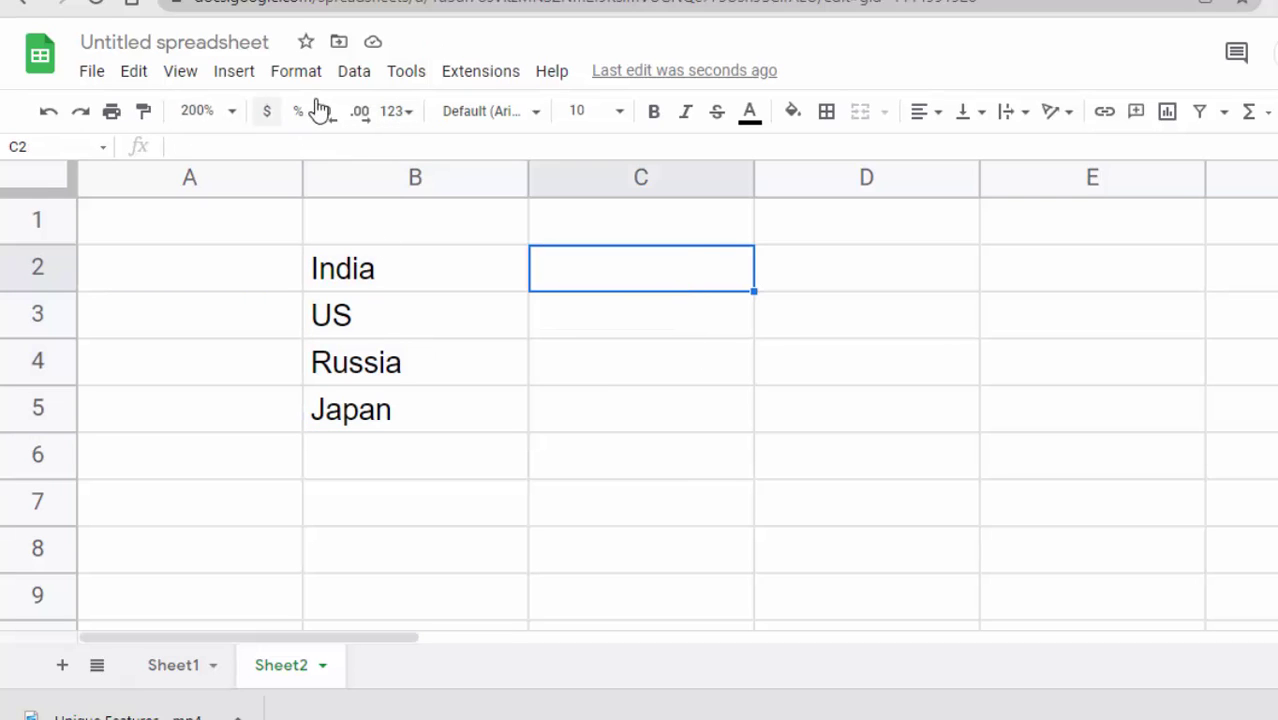
click(353, 71)
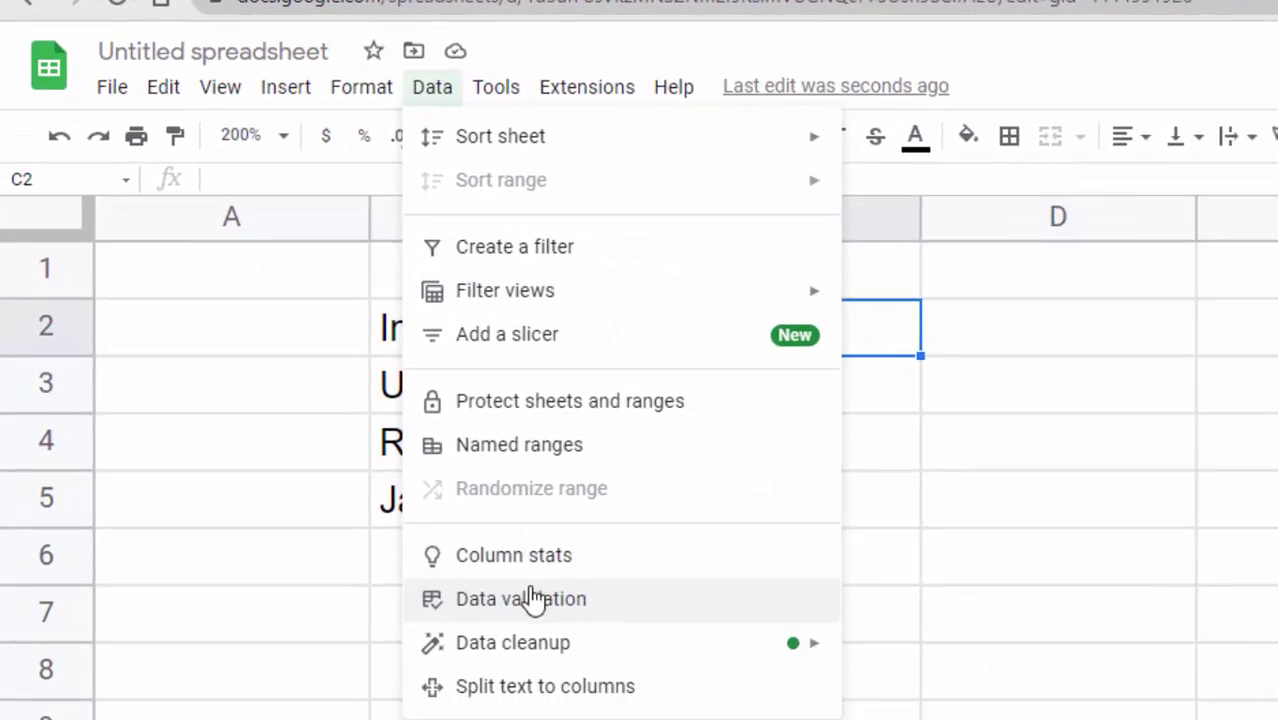
click(677, 719)
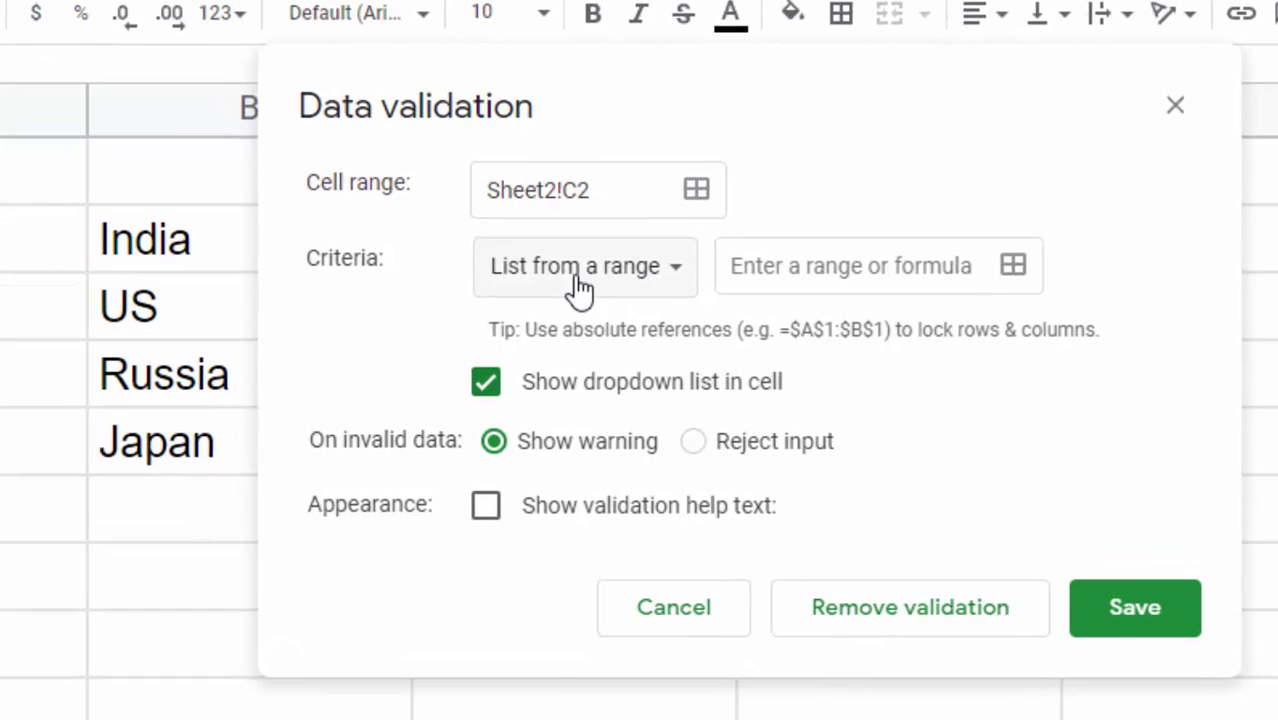
click(640, 285)
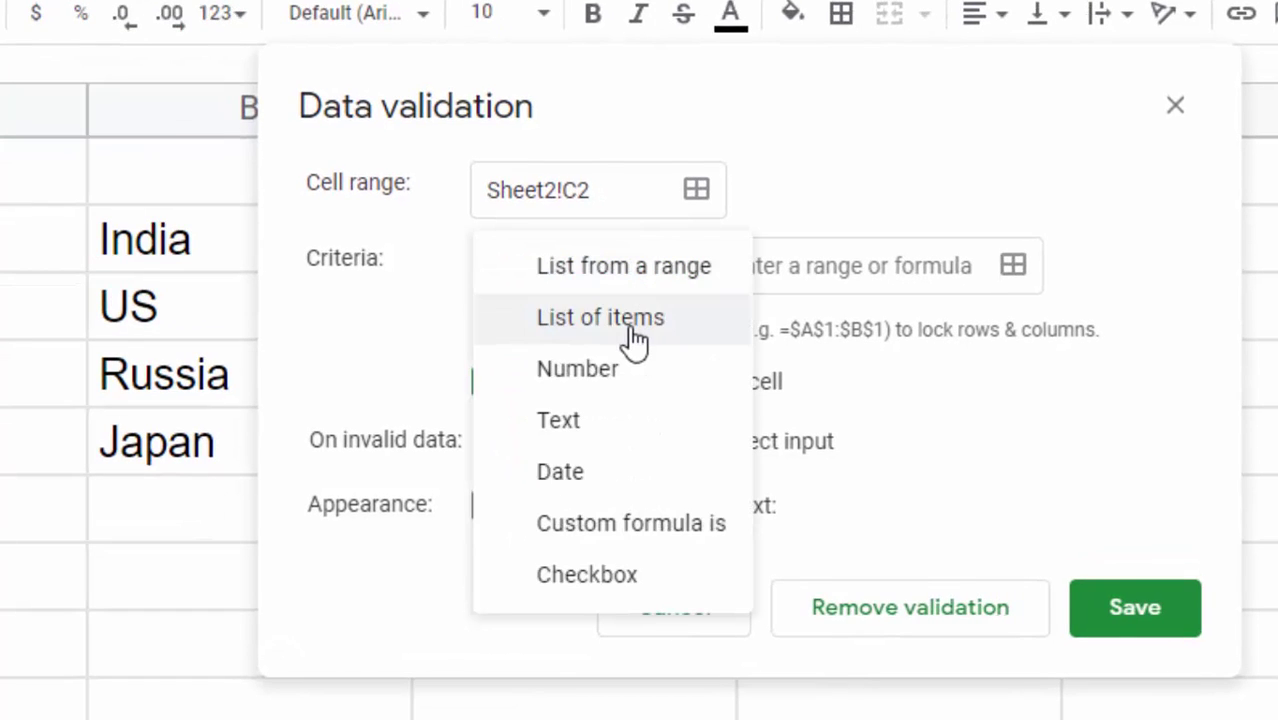
click(633, 342)
click(630, 275)
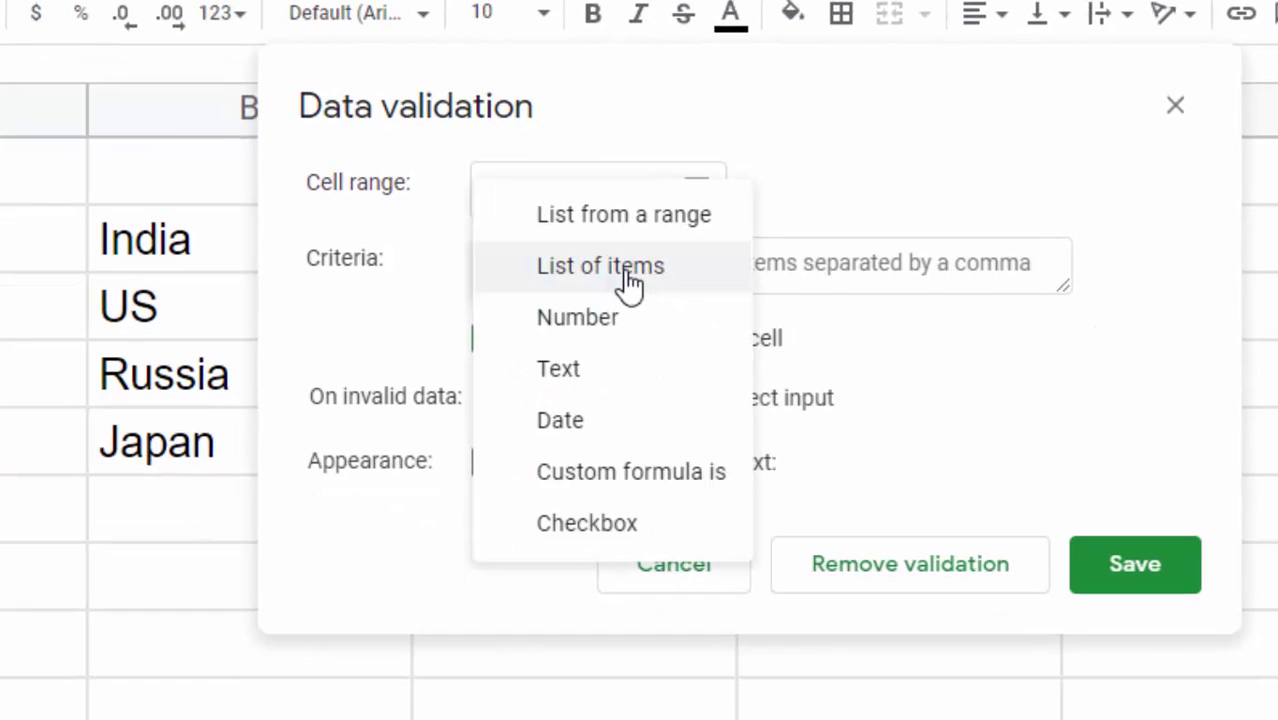
click(632, 234)
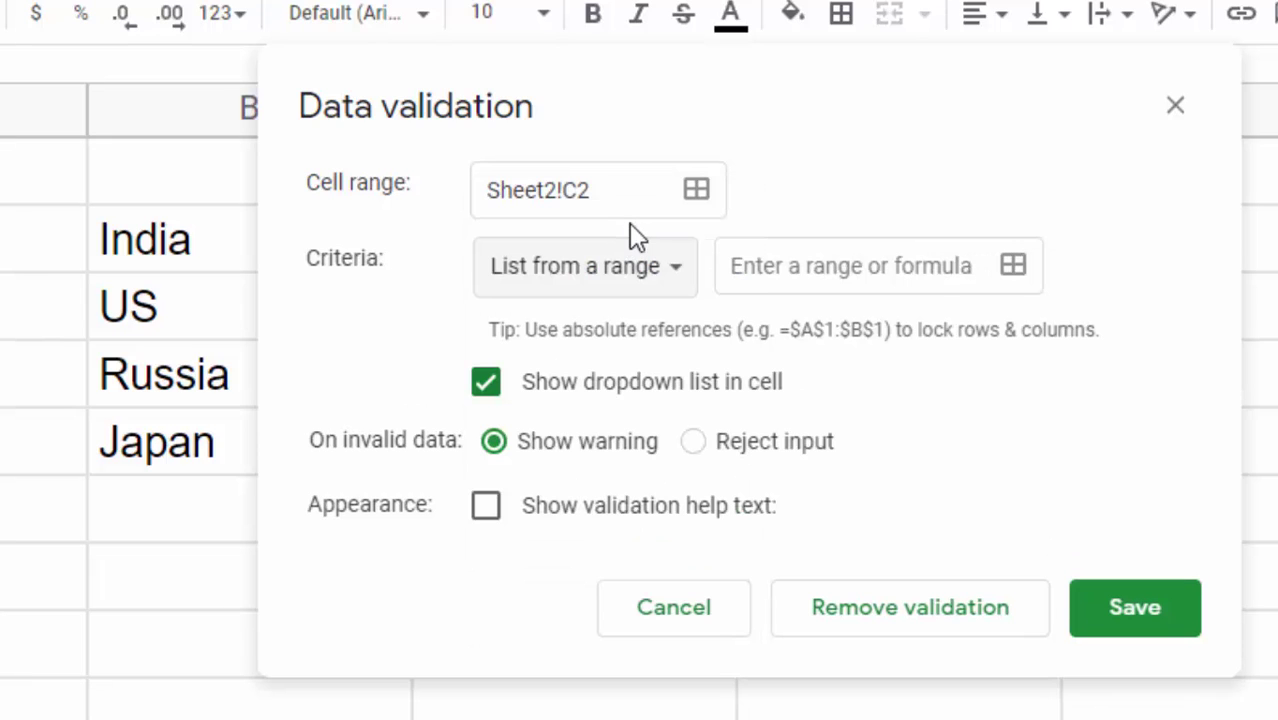
click(810, 268)
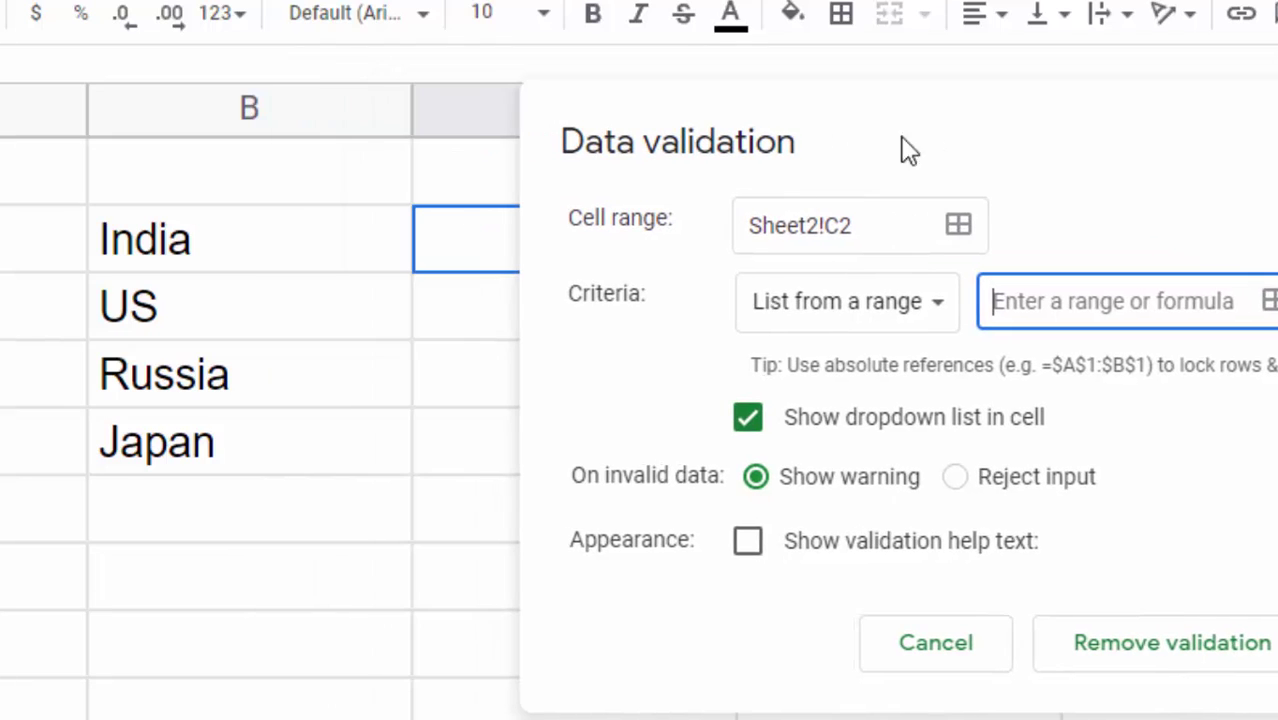
drag(188, 249, 170, 447)
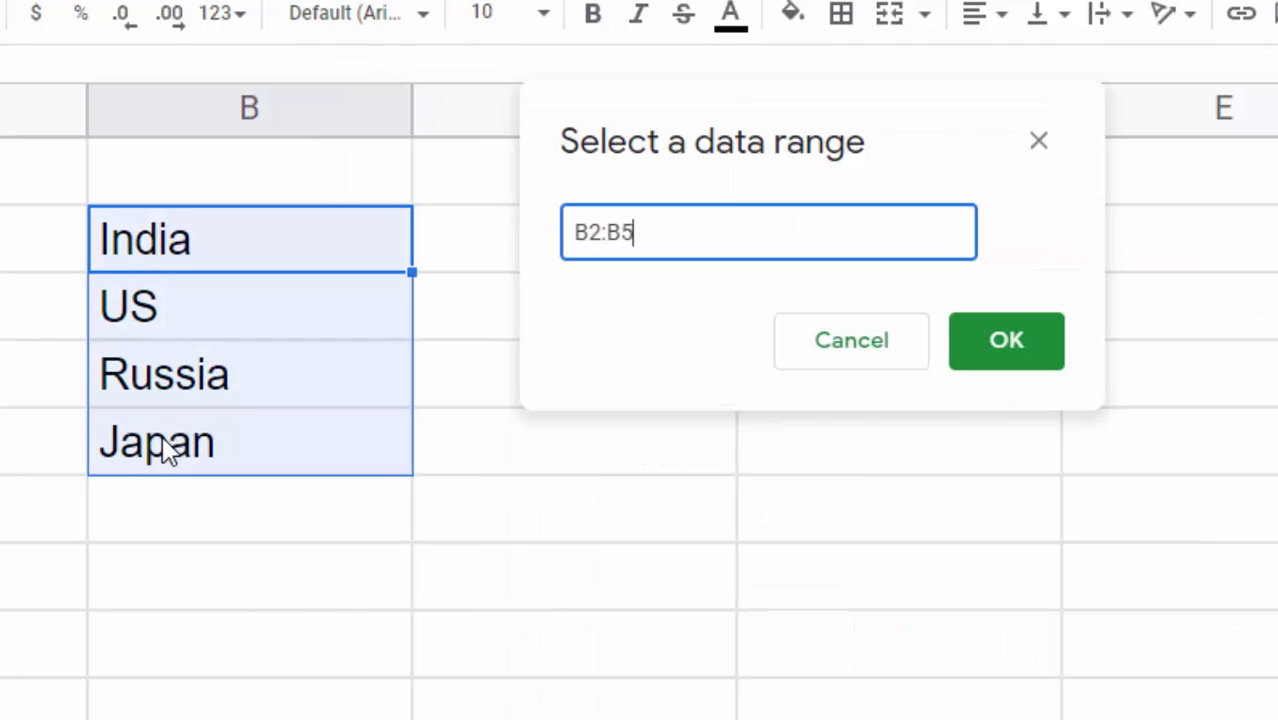
click(1036, 360)
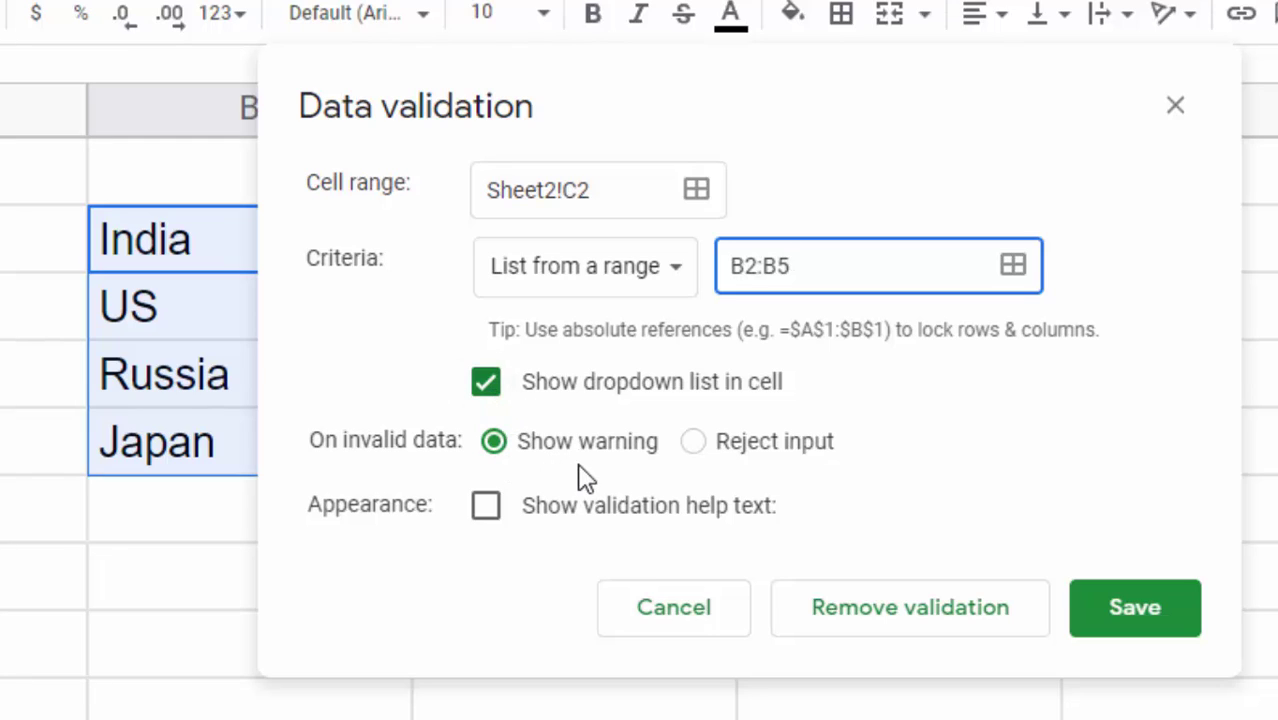
Choose Reject input, replace the help text with 'plz enter from the range', and save
click(695, 445)
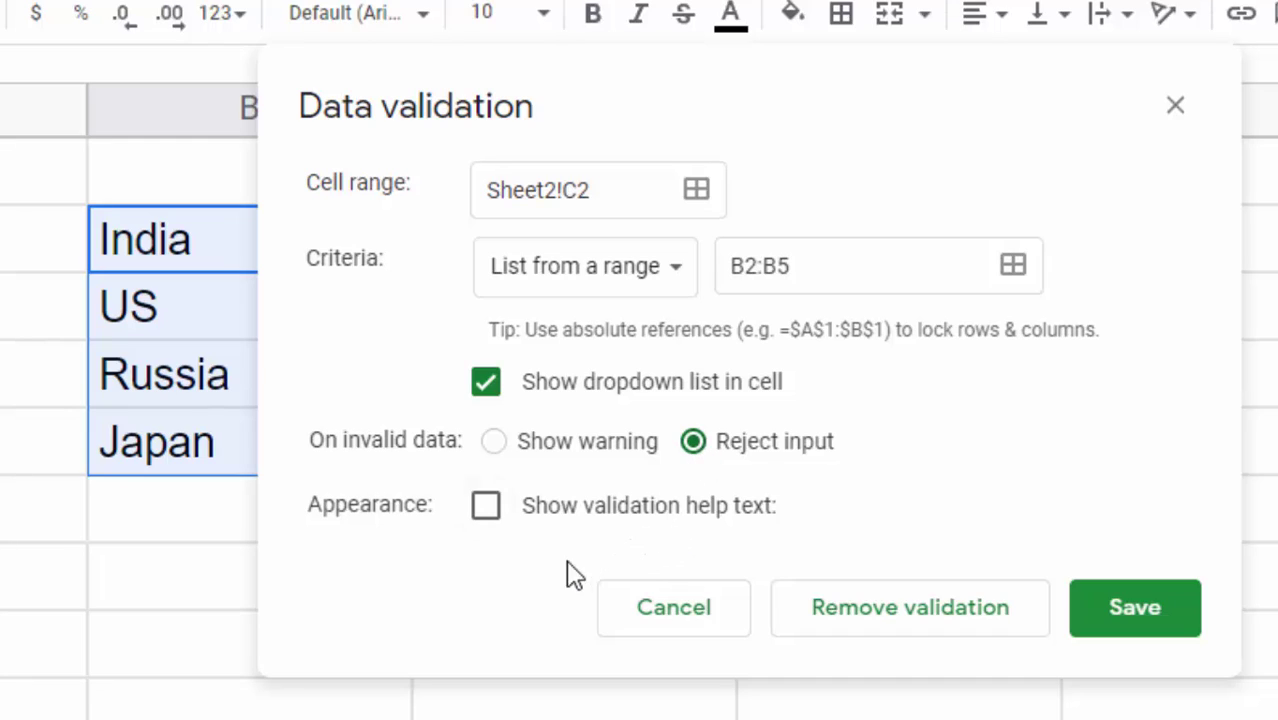
click(485, 520)
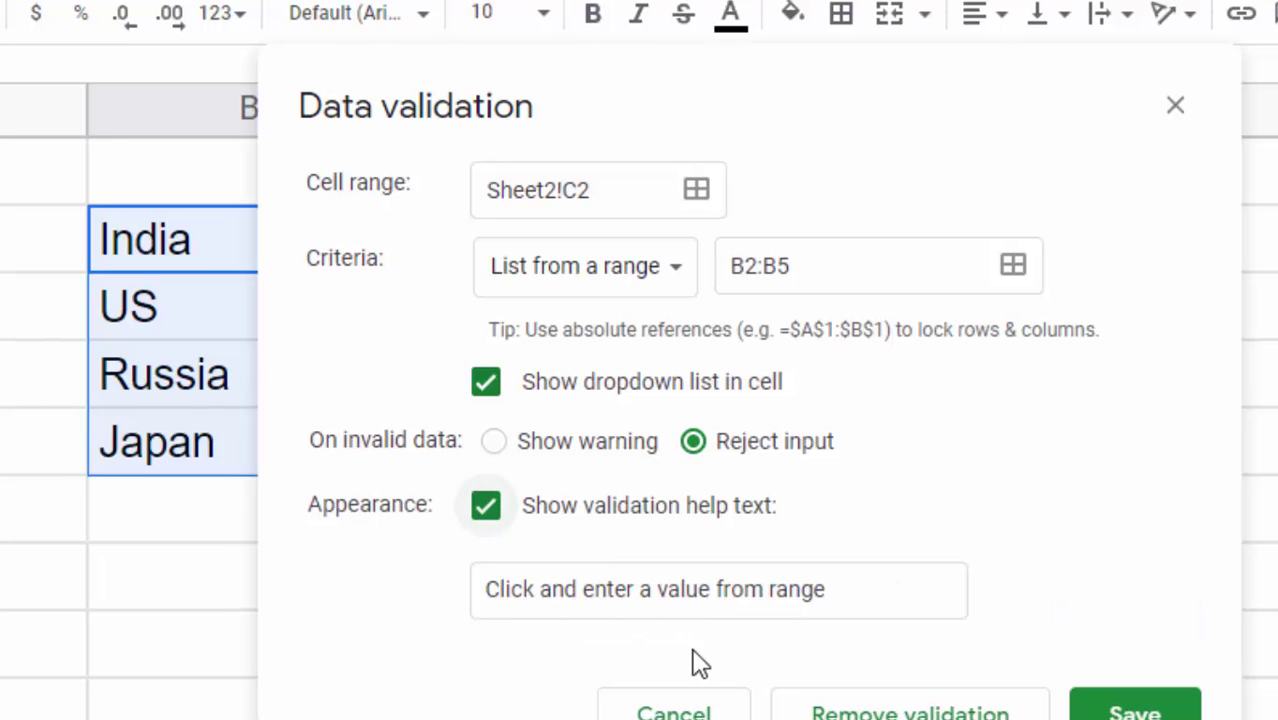
click(719, 590)
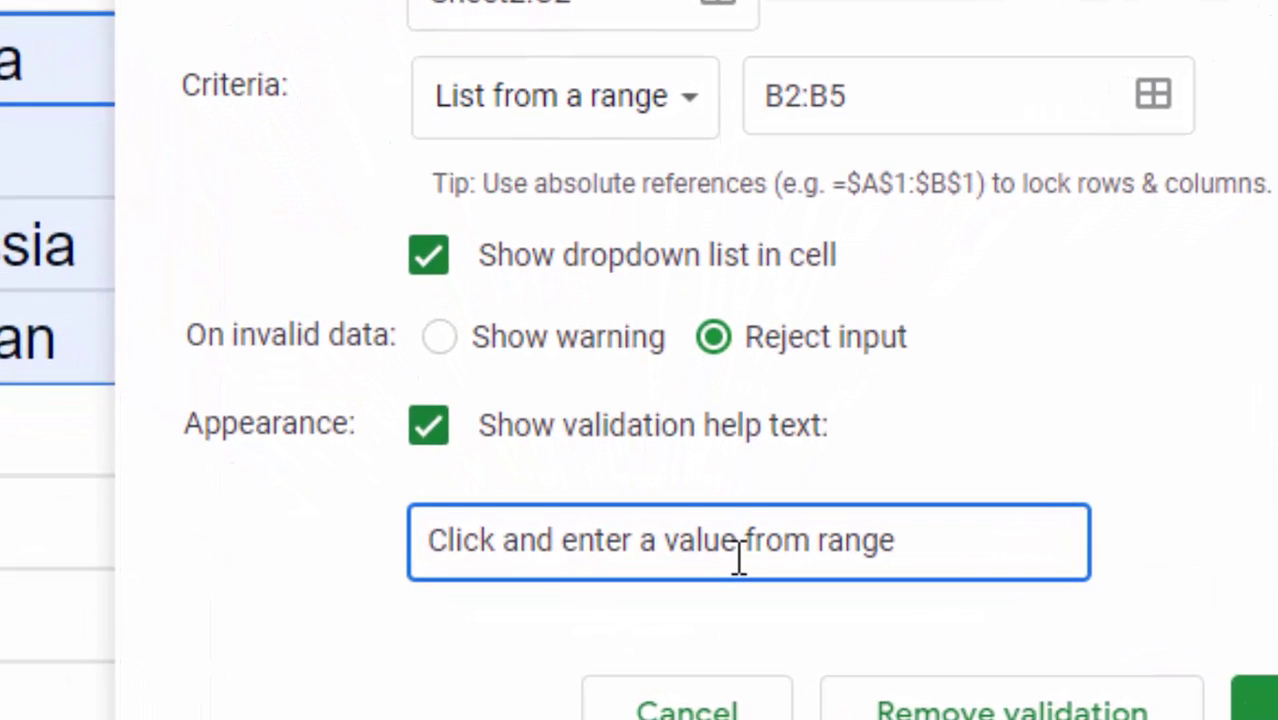
drag(944, 559, 236, 493)
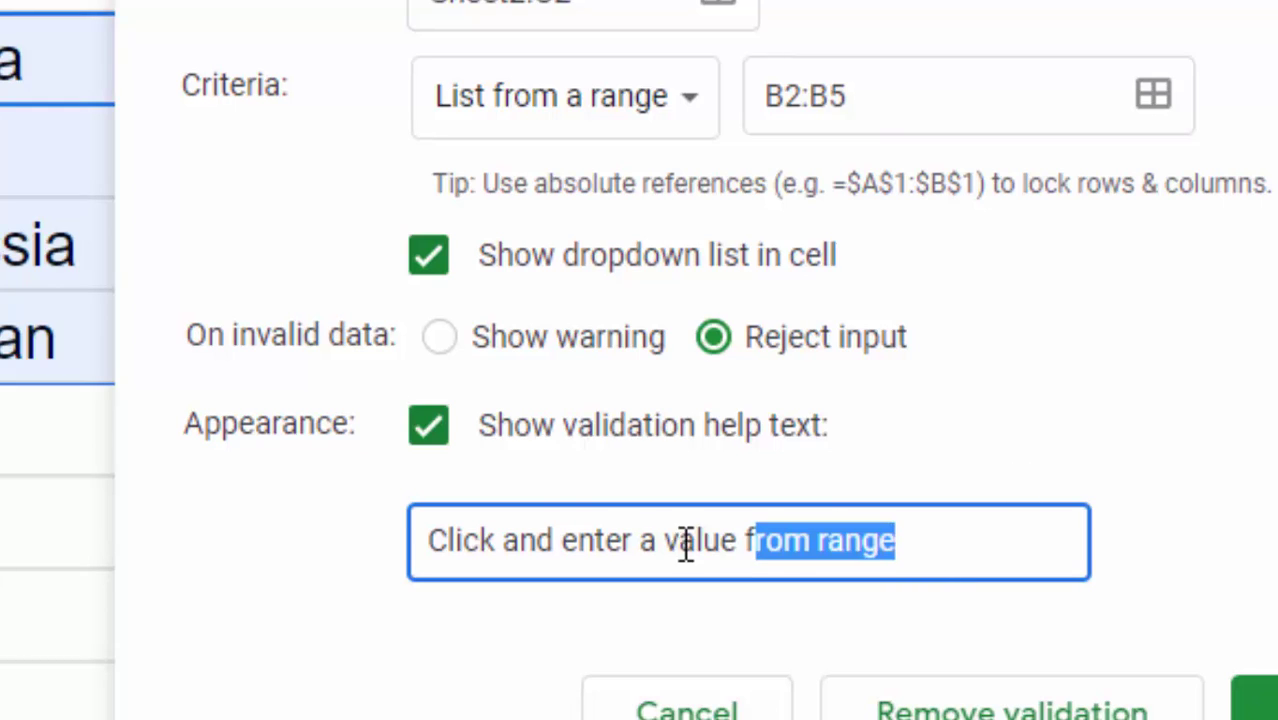
key(BackSpace)
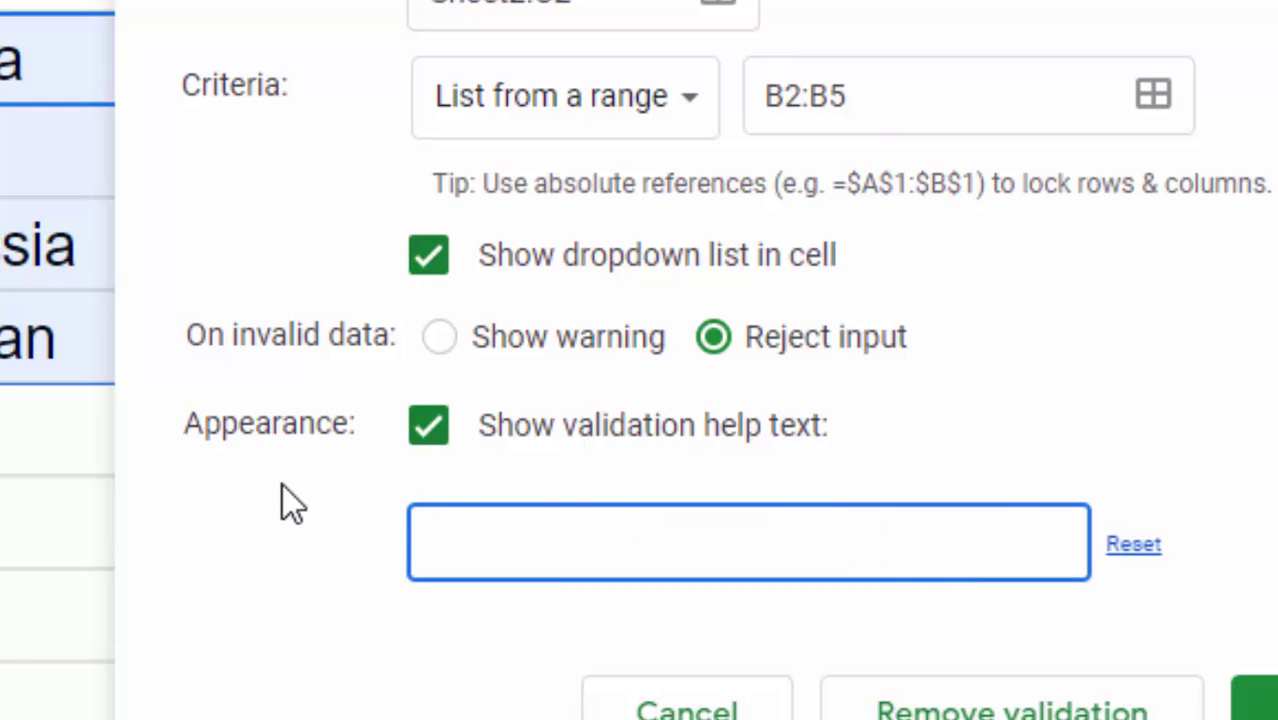
text(plz e)
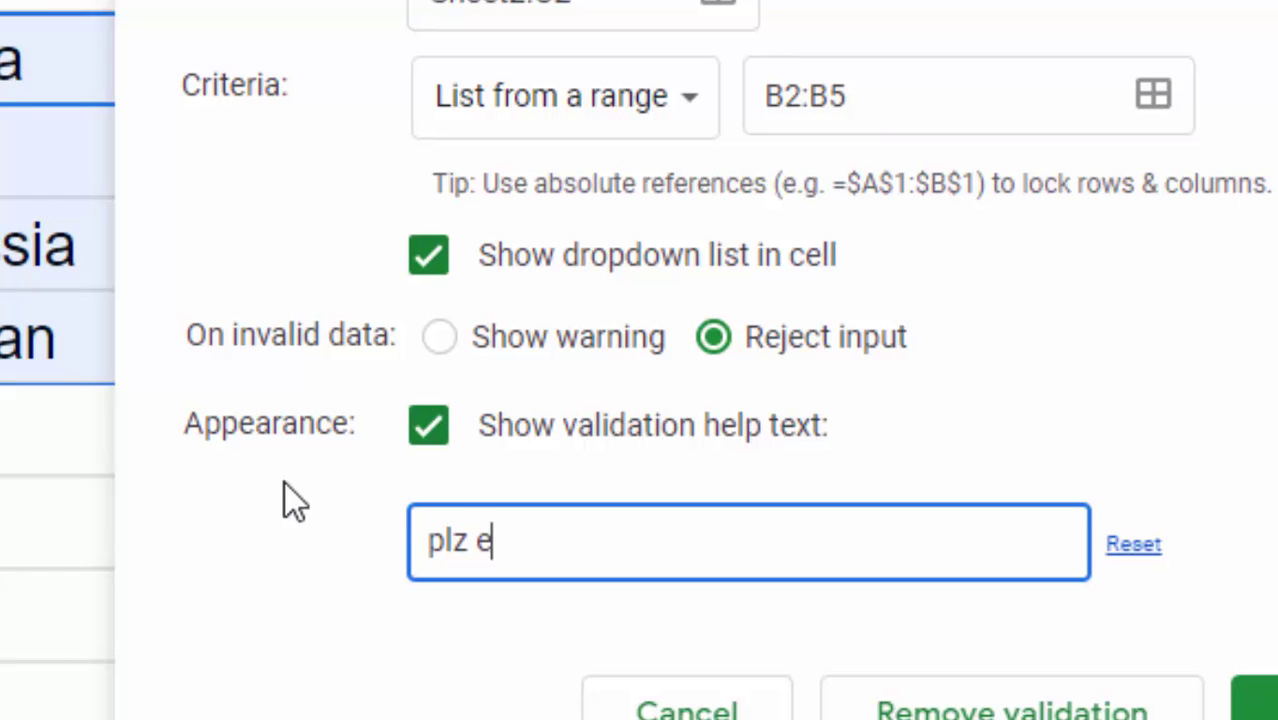
text(nter f)
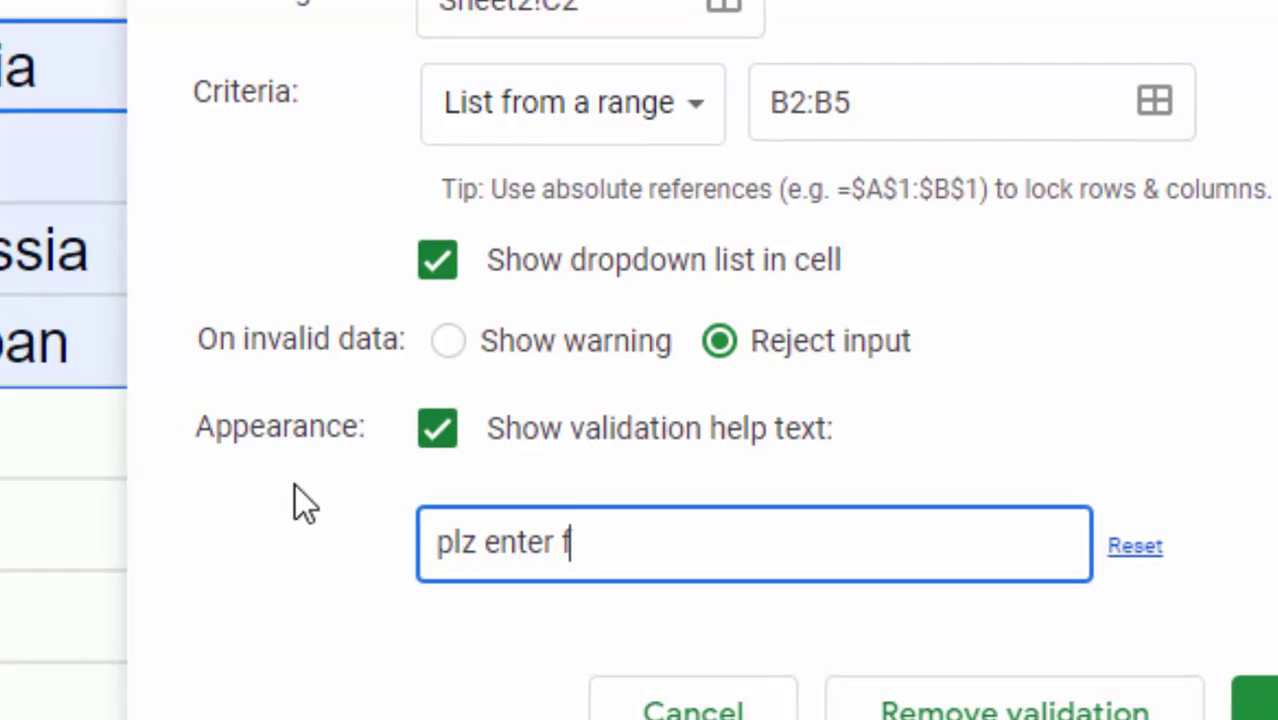
text(rom th)
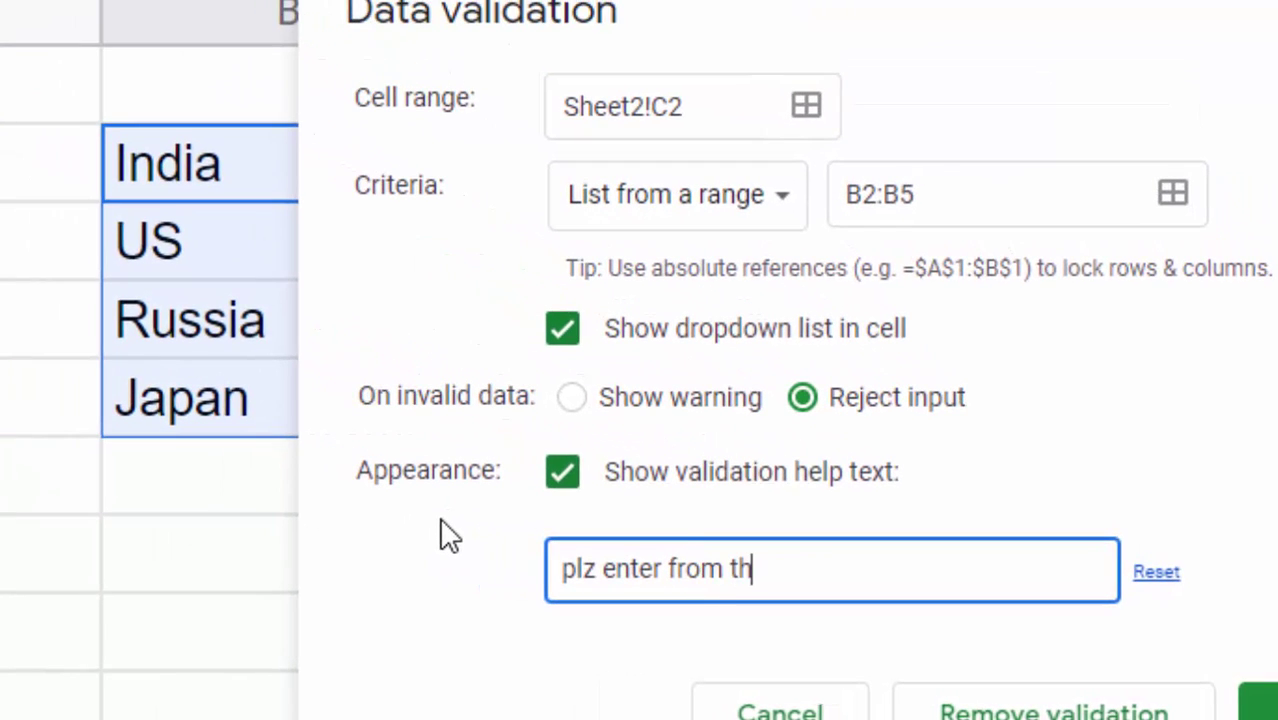
text(e range)
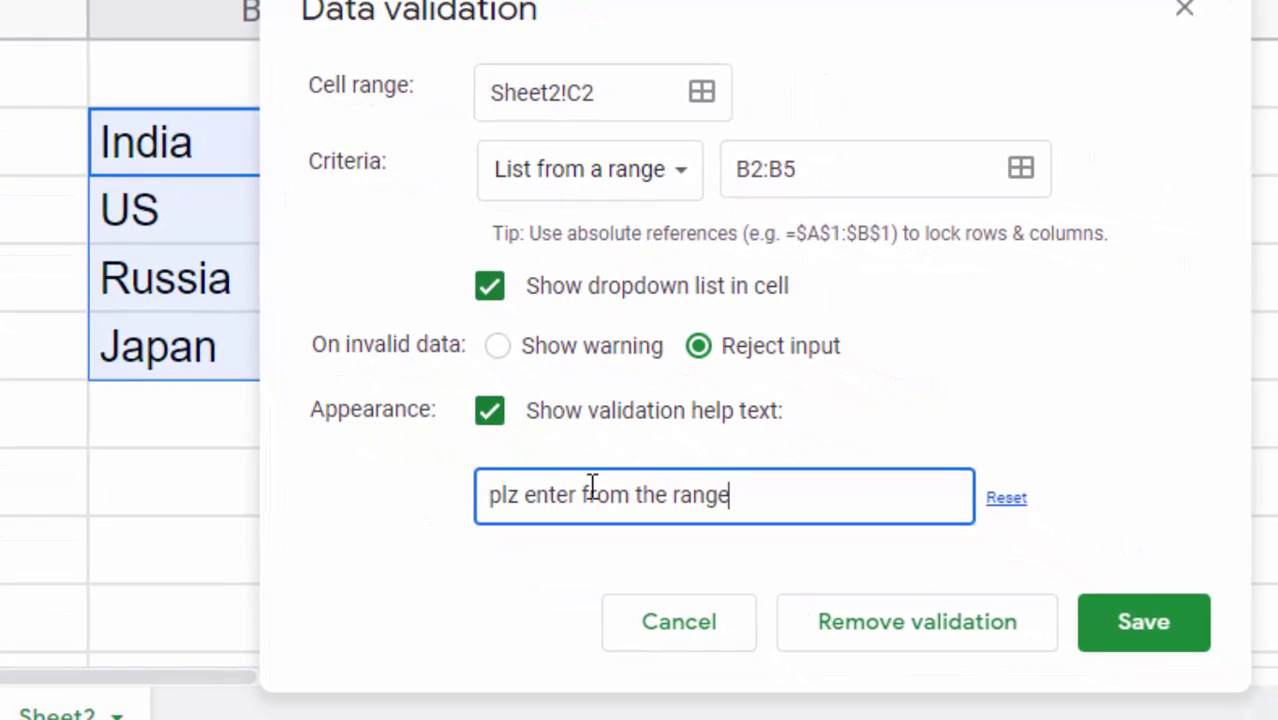
click(1143, 638)
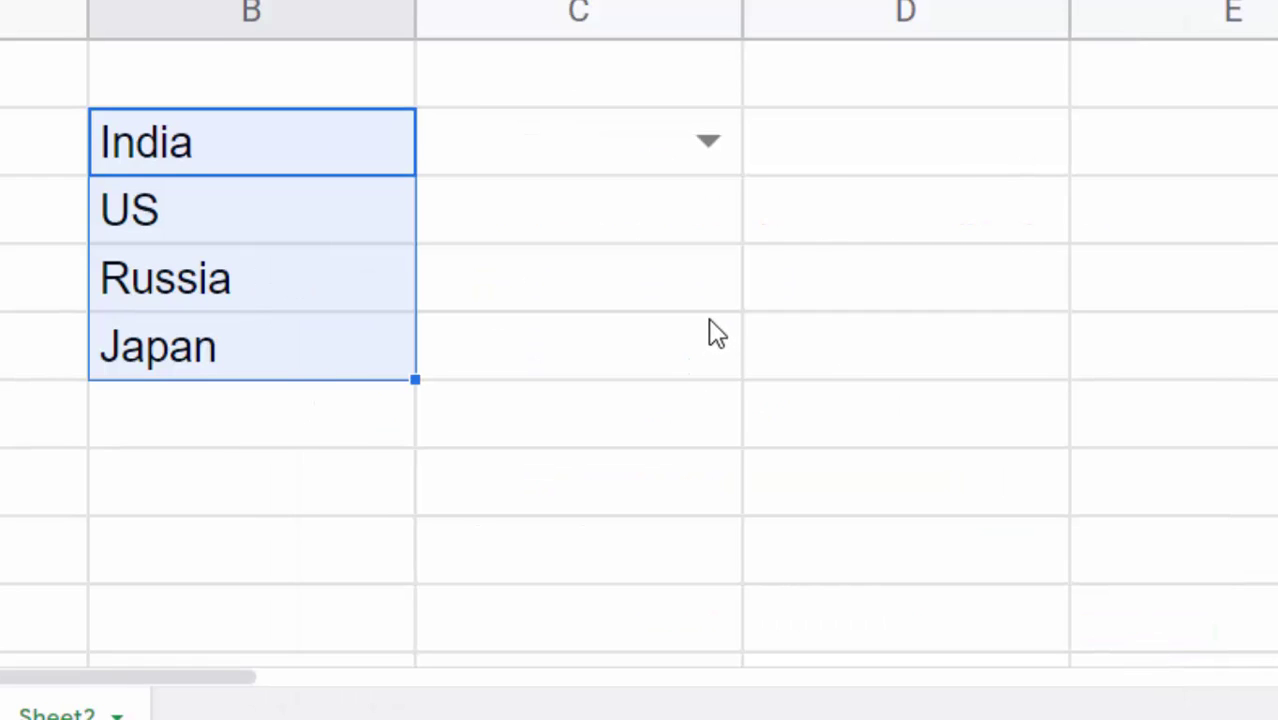
click(706, 141)
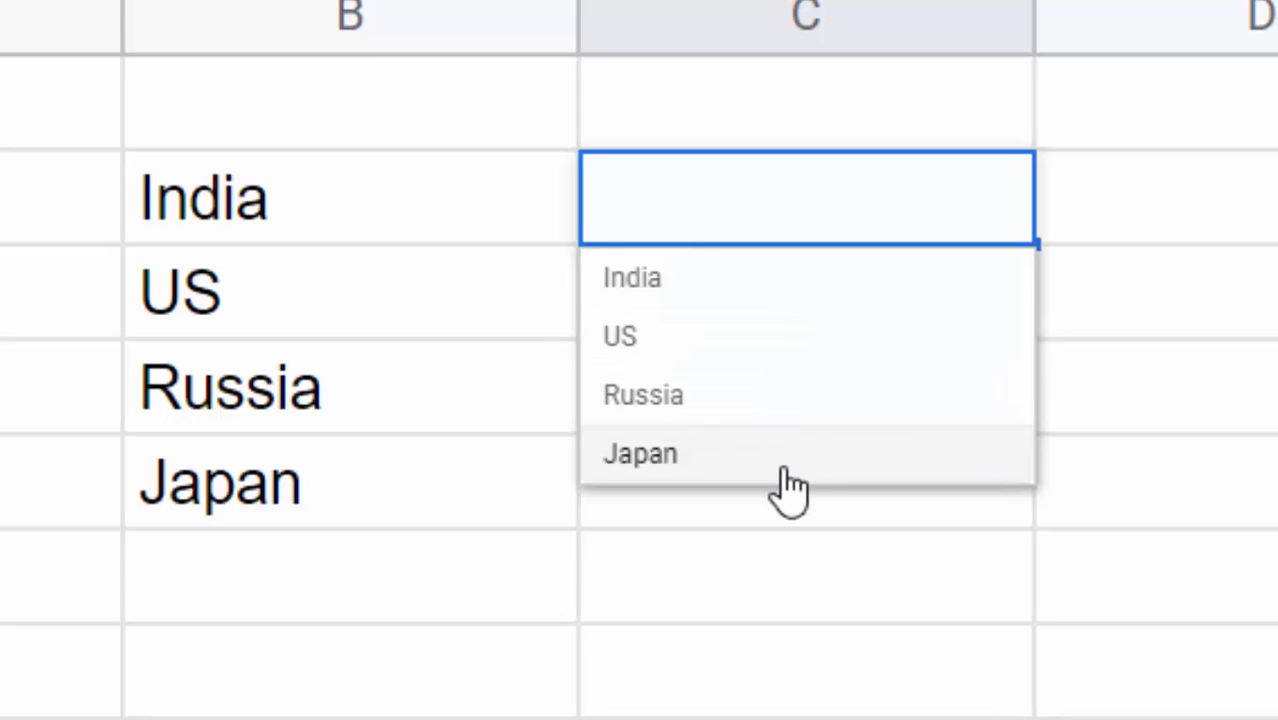
click(838, 605)
click(920, 229)
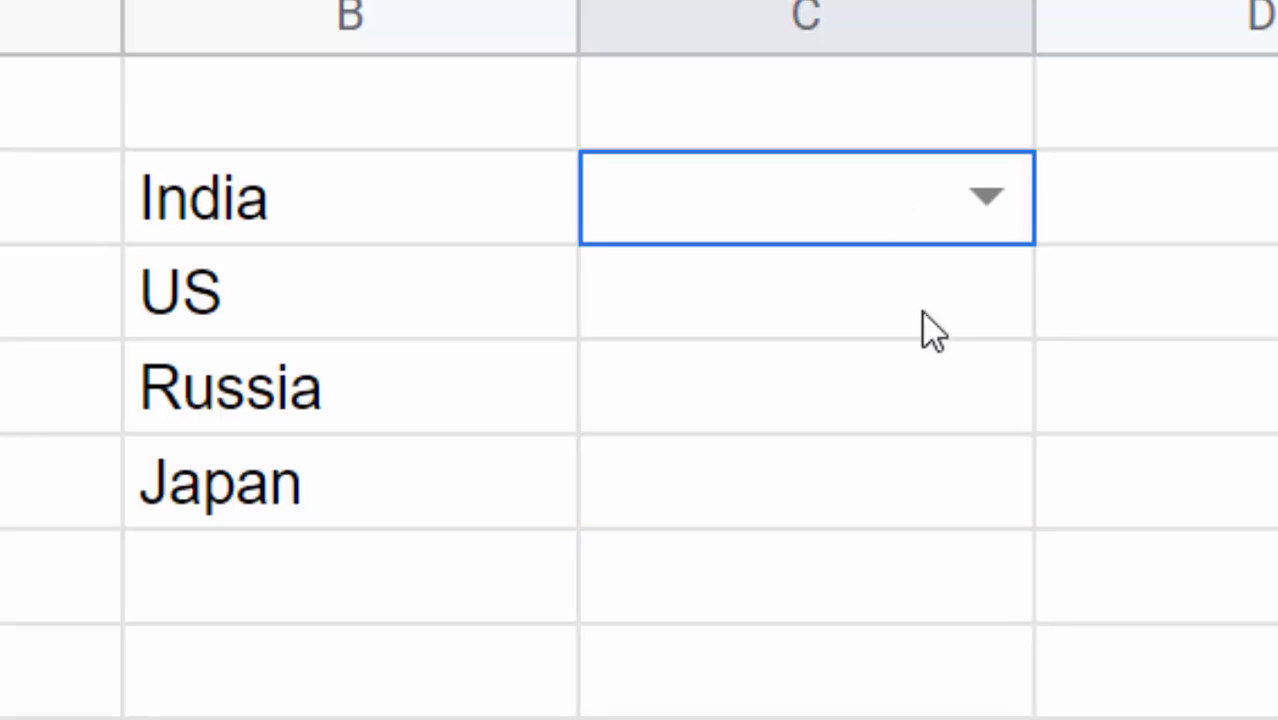
drag(923, 314, 893, 225)
Select C2:C8 and save the same dropdown validation rule for that range
mouse_move(847, 228)
mouse_down()
mouse_move(810, 620)
mouse_move(622, 560)
mouse_up()
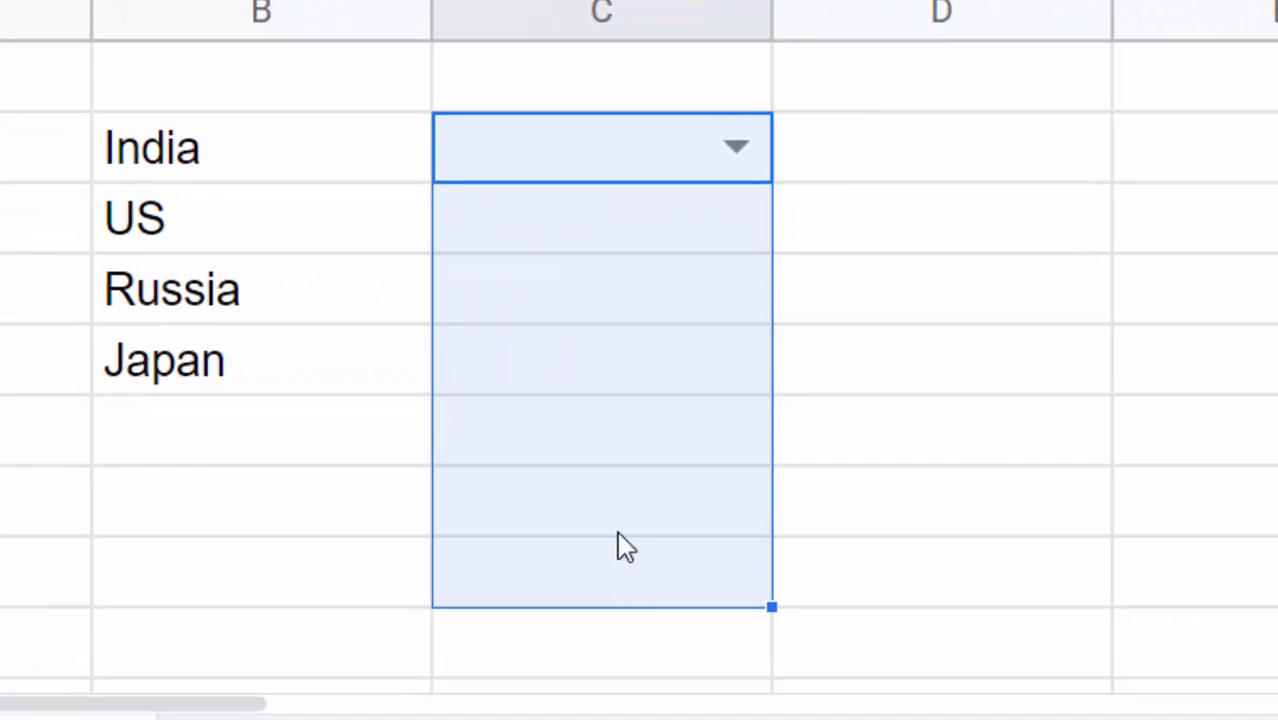
click(414, 40)
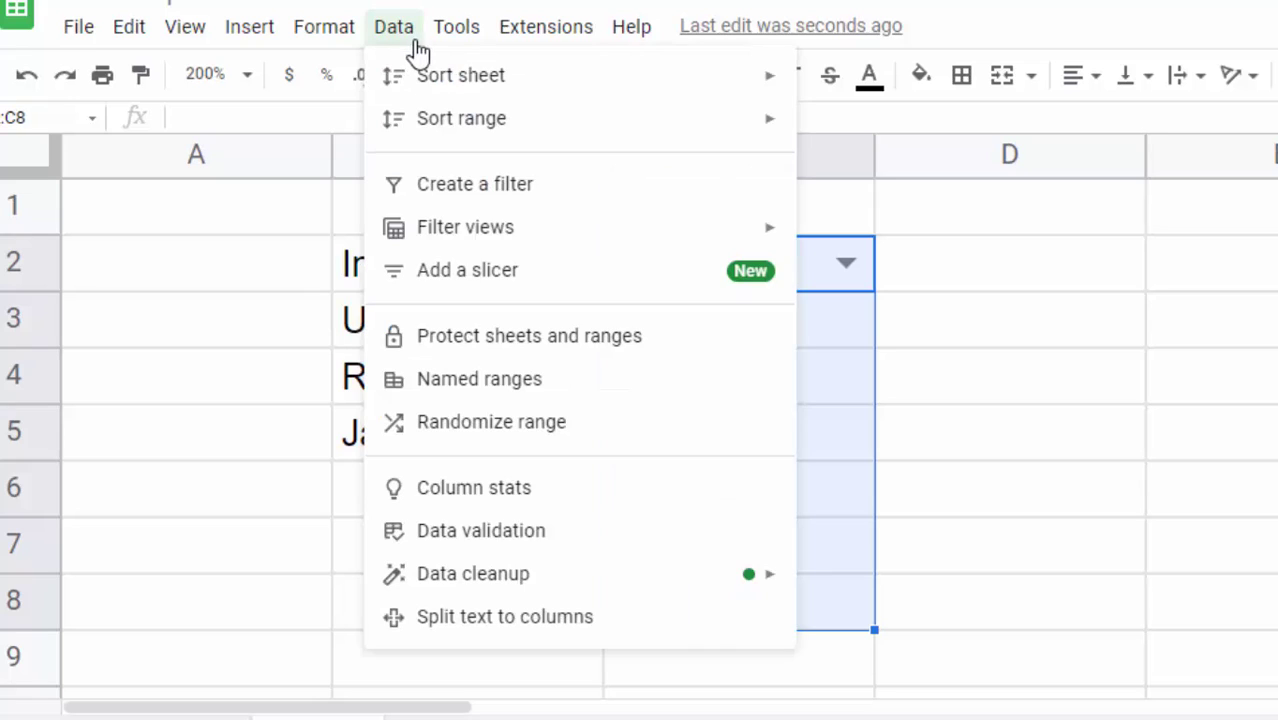
click(533, 545)
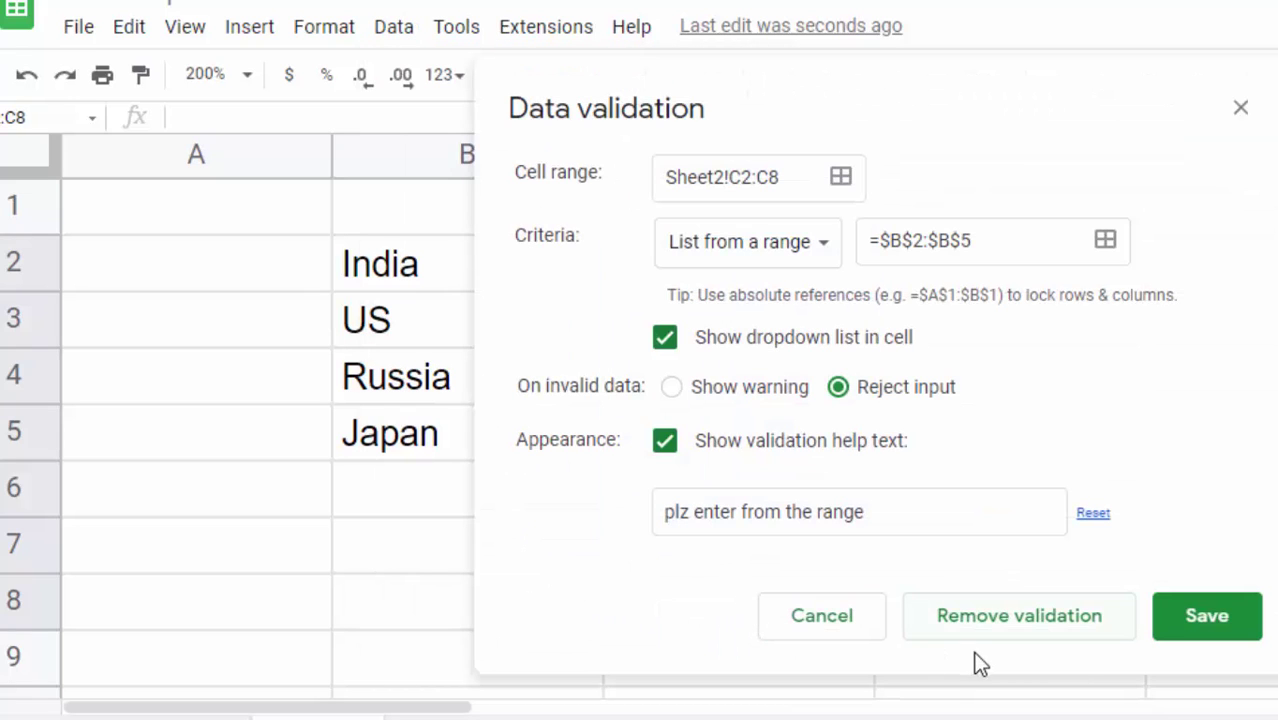
click(1212, 638)
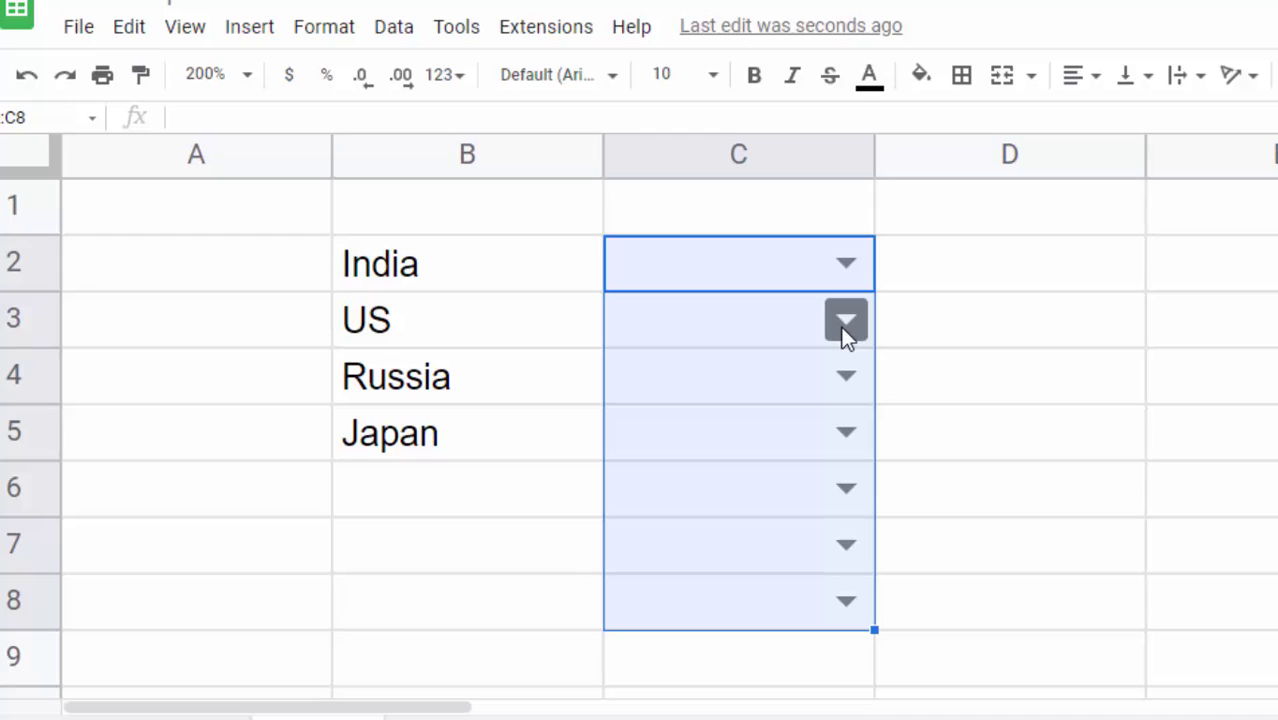
Pick US in C2's dropdown, then enter Pakistan in C3 to test the rejection
click(845, 265)
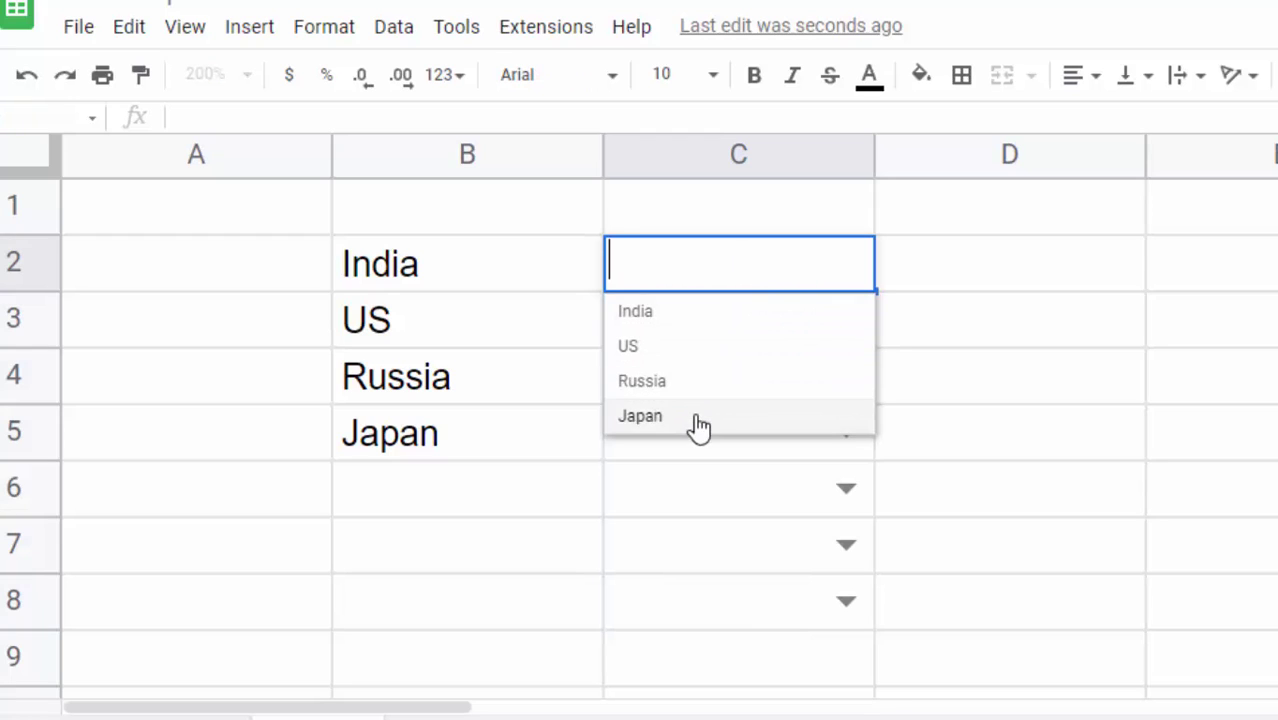
click(690, 360)
click(717, 320)
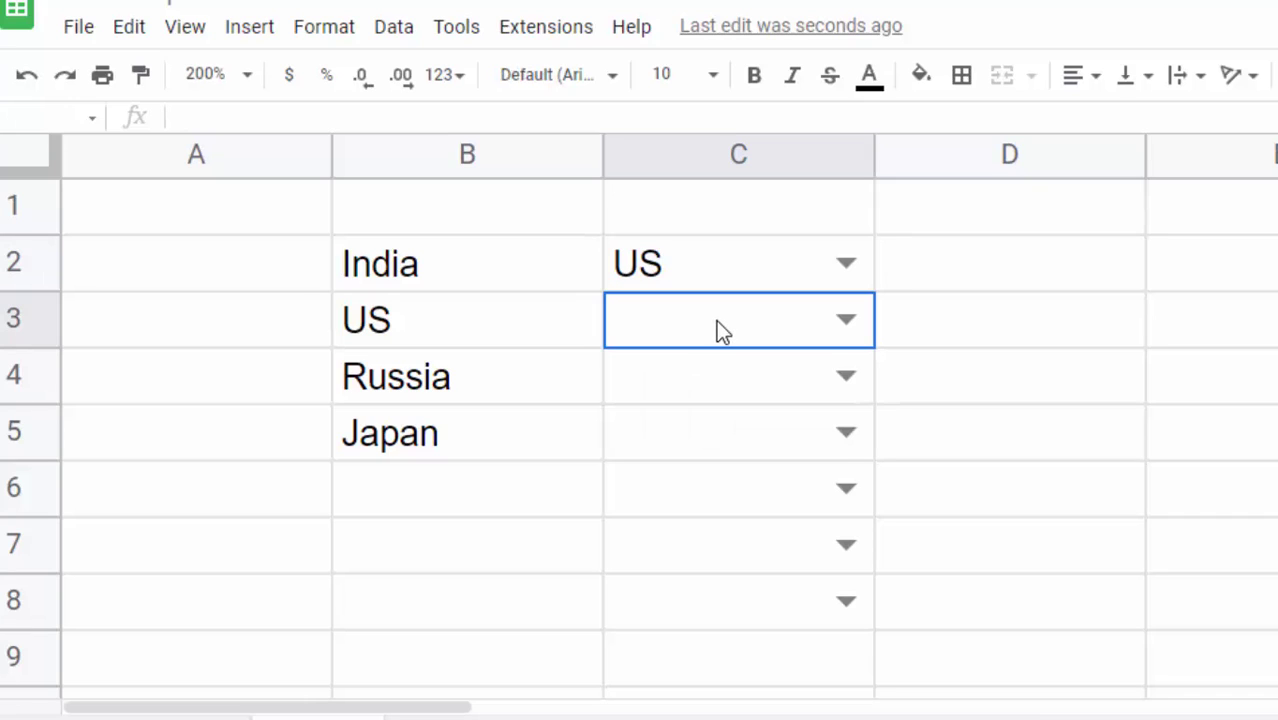
double_click(726, 322)
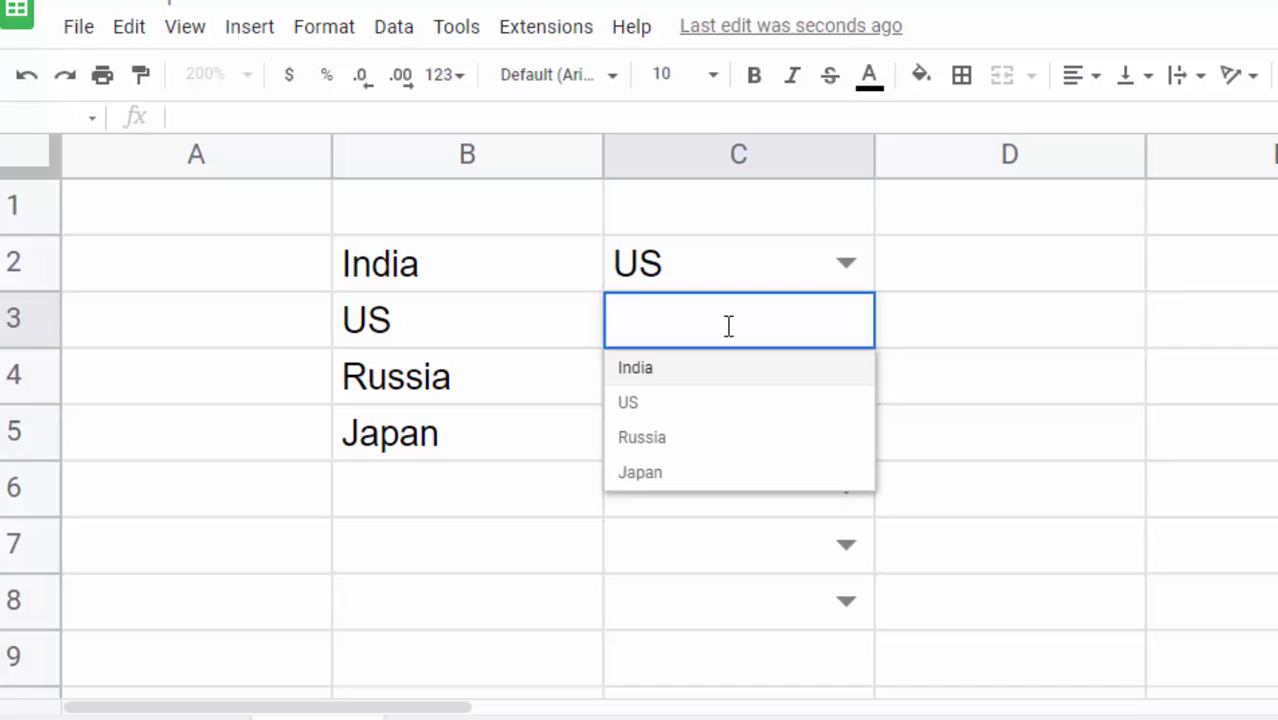
text(Pa)
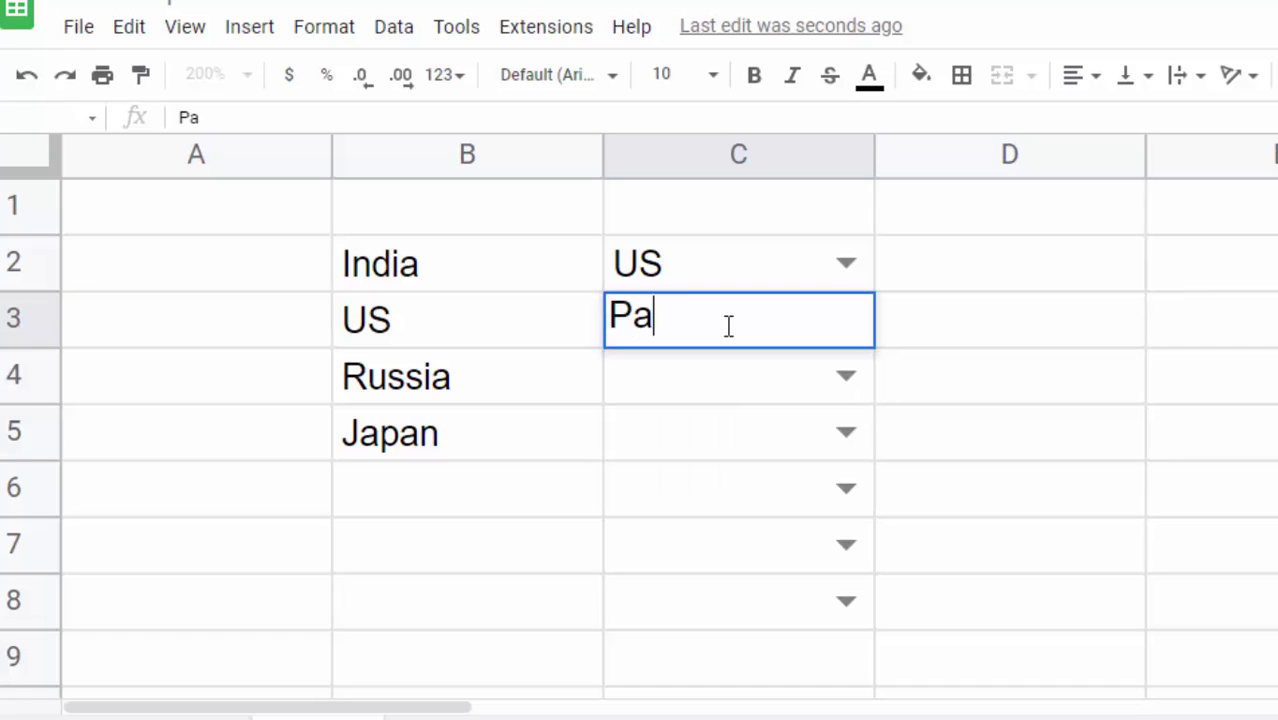
text(kistan)
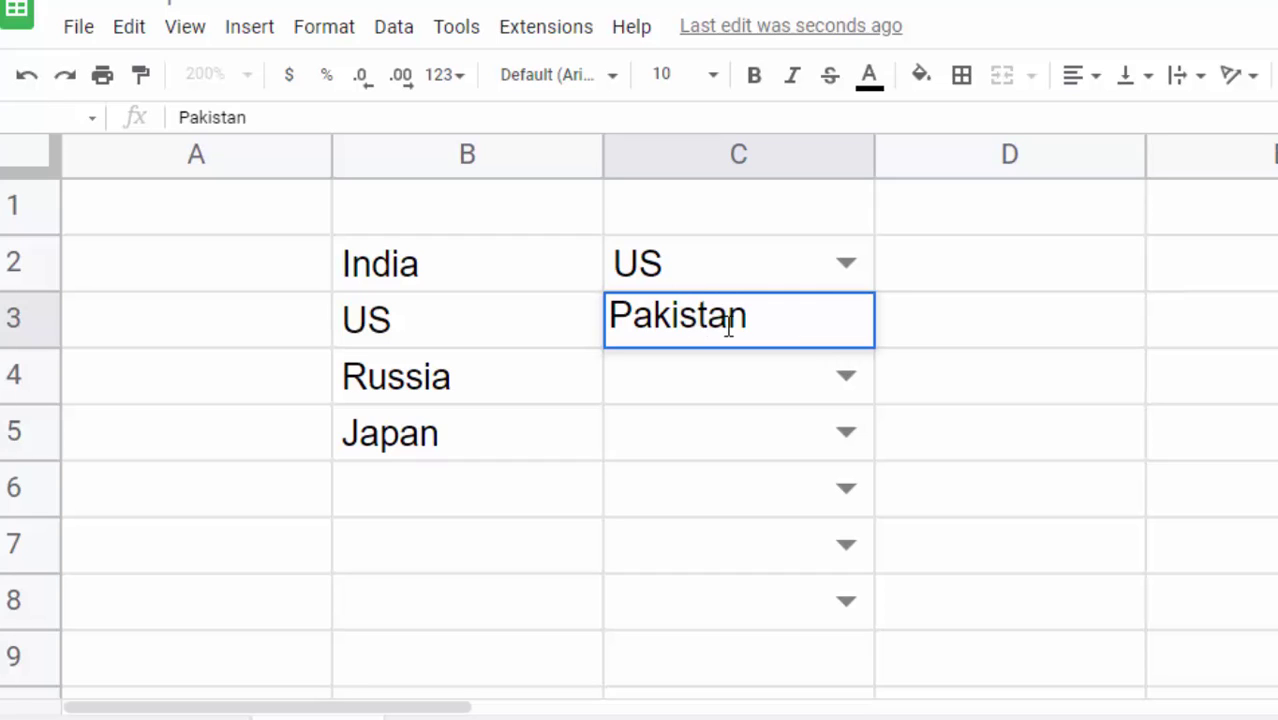
key(Return)
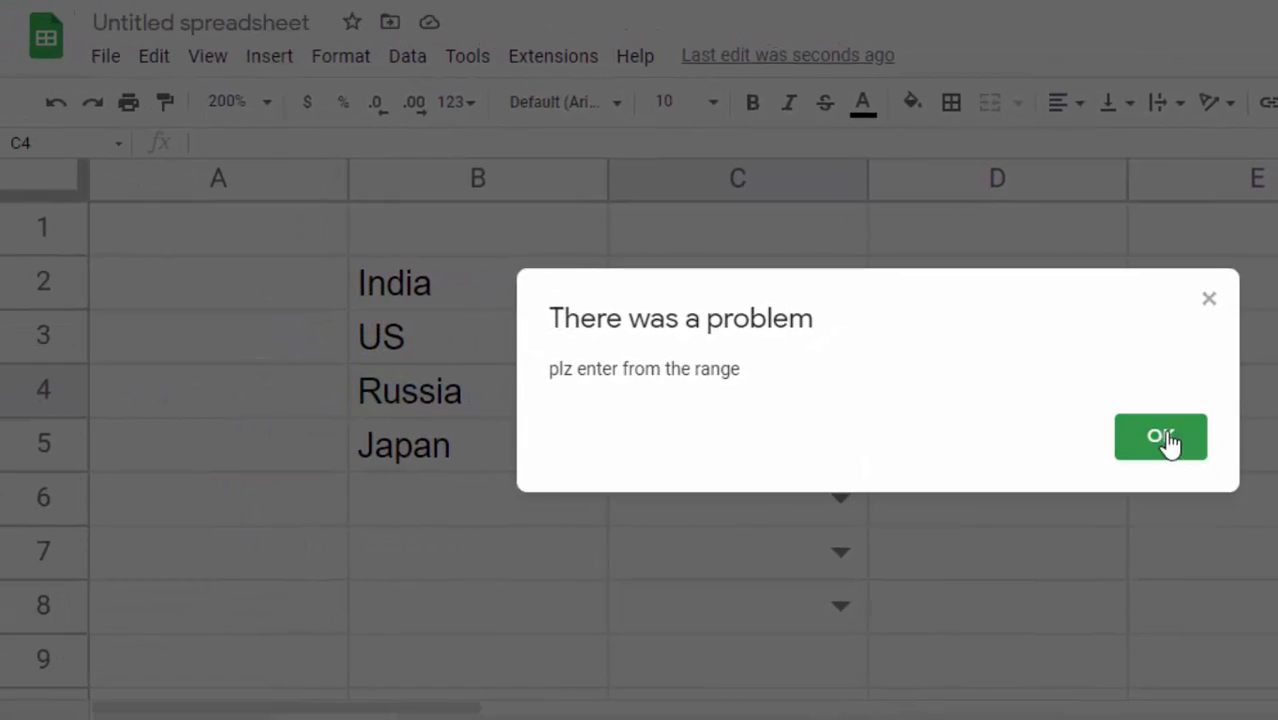
Dismiss the rejection warning and add Pakistan to cell B6
click(1163, 438)
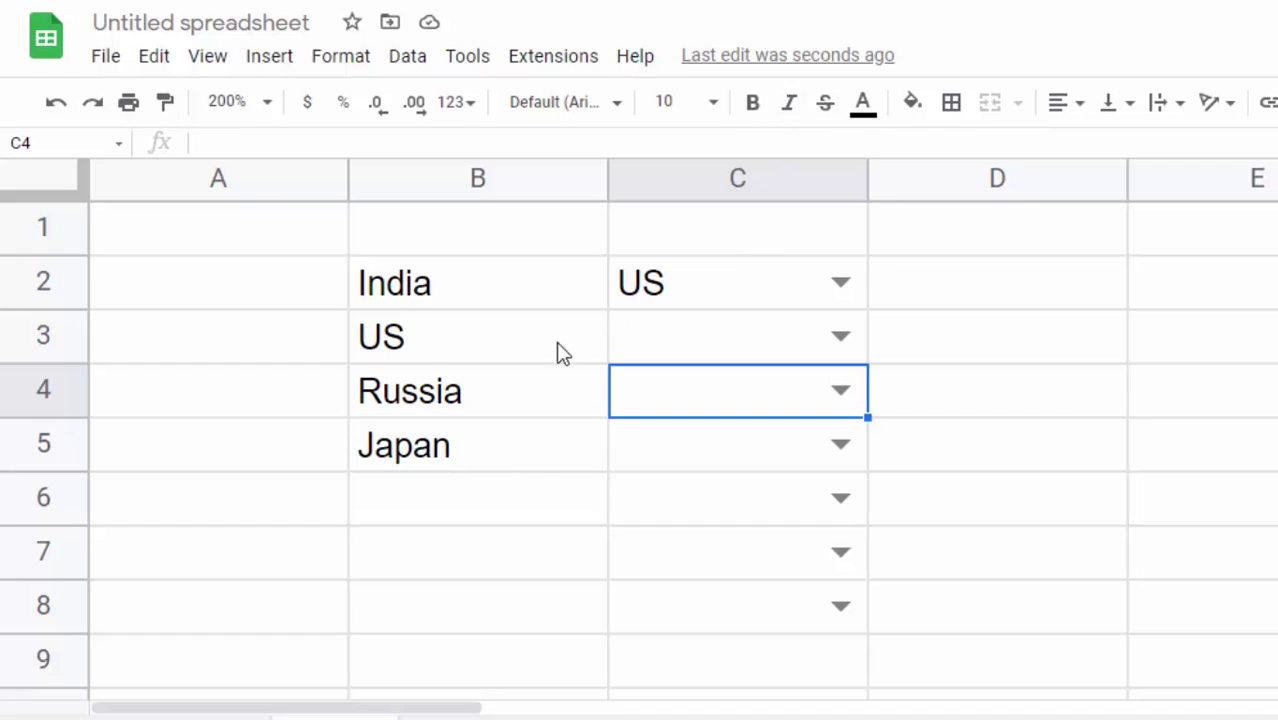
click(463, 500)
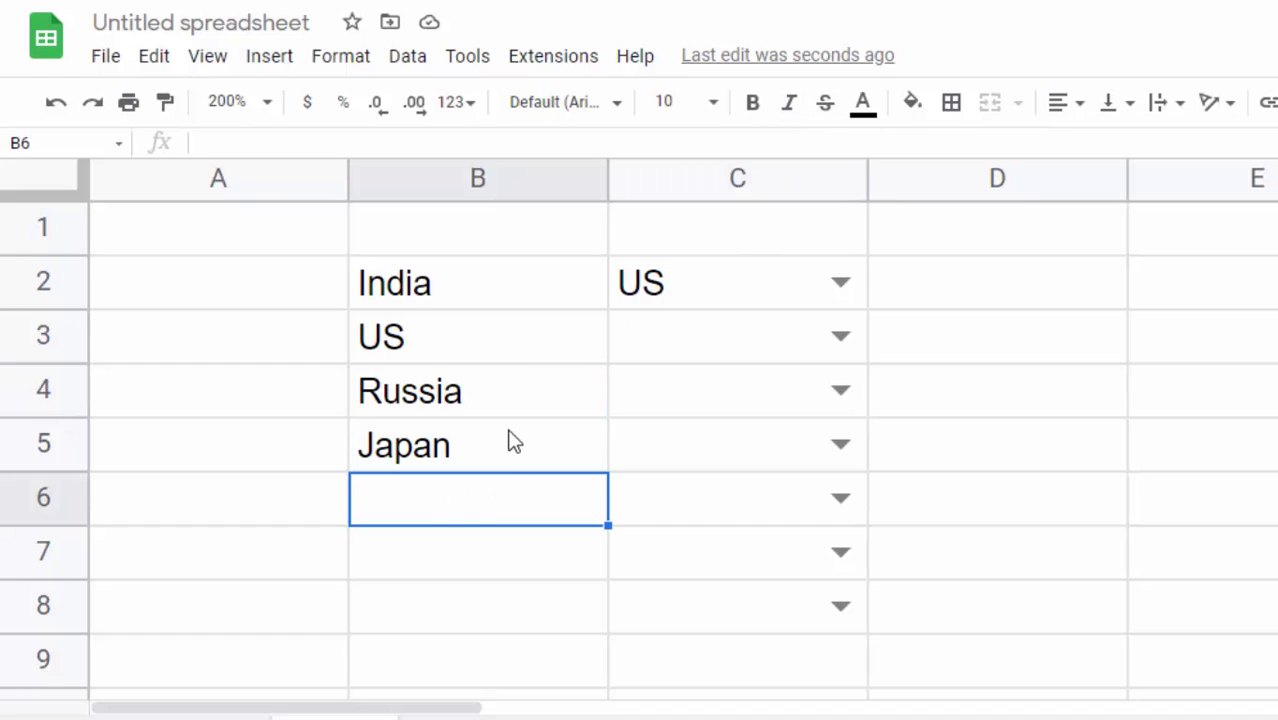
text(Paki)
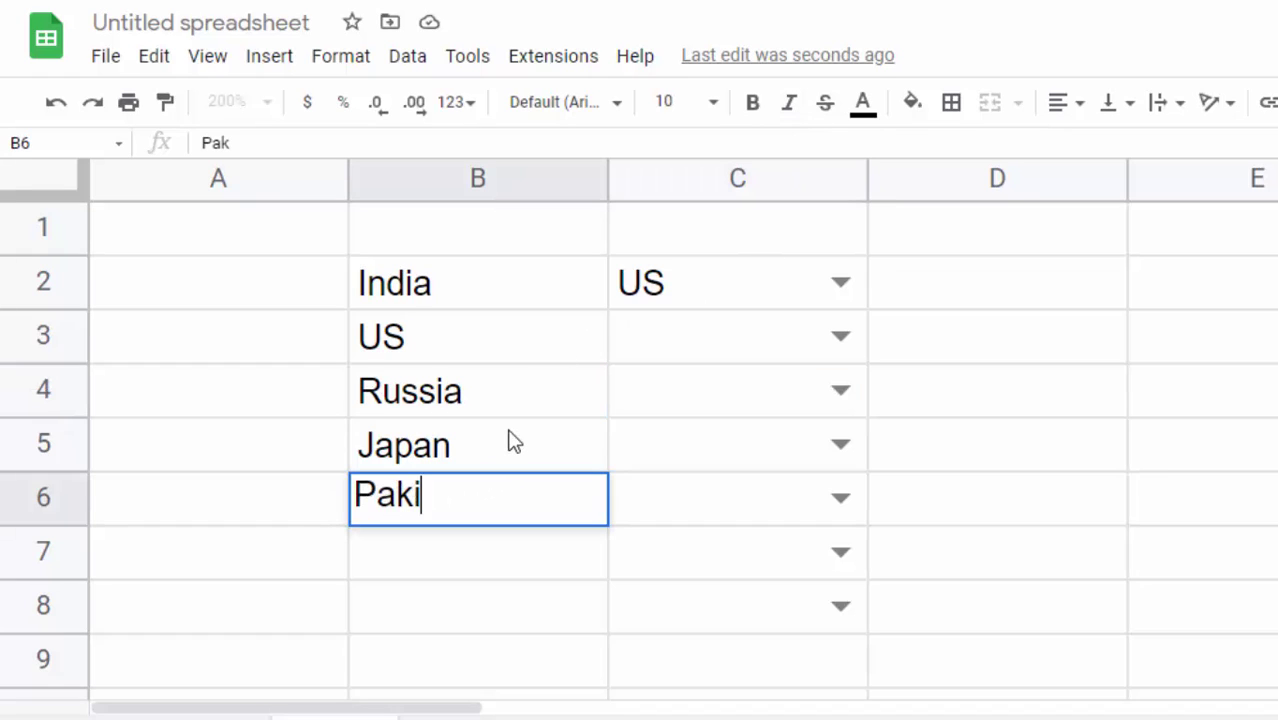
text(stan)
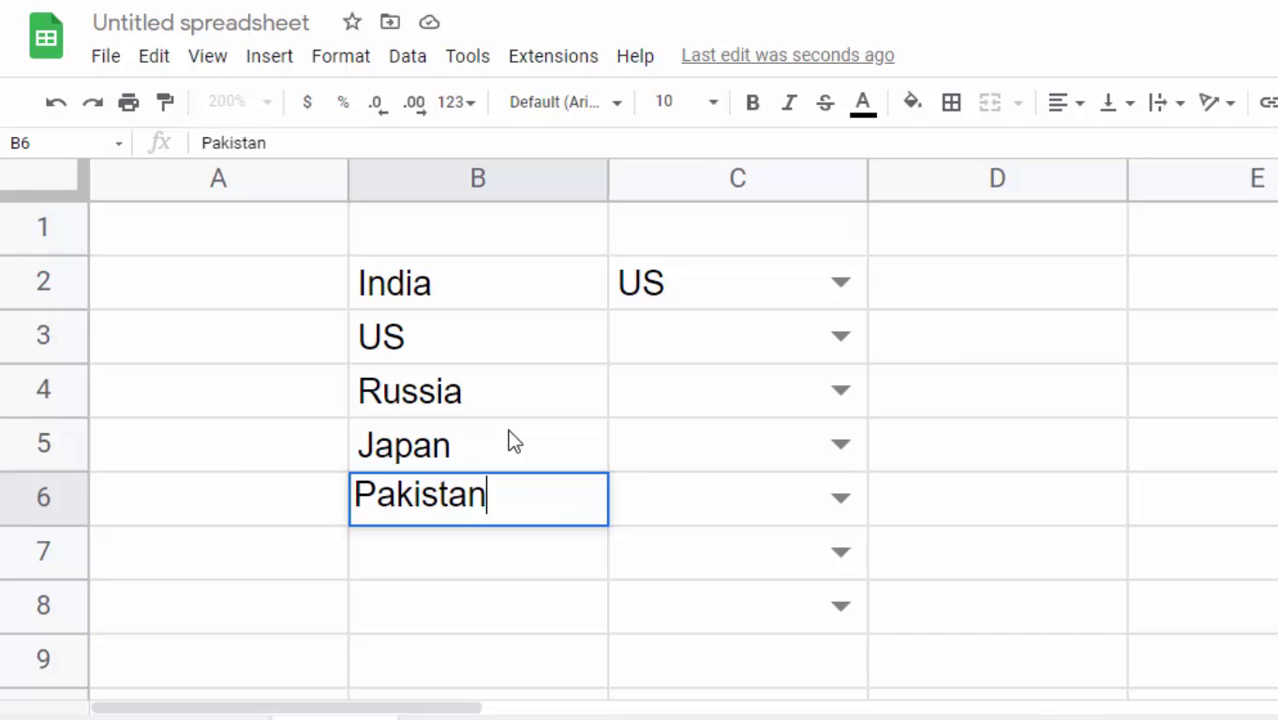
click(488, 297)
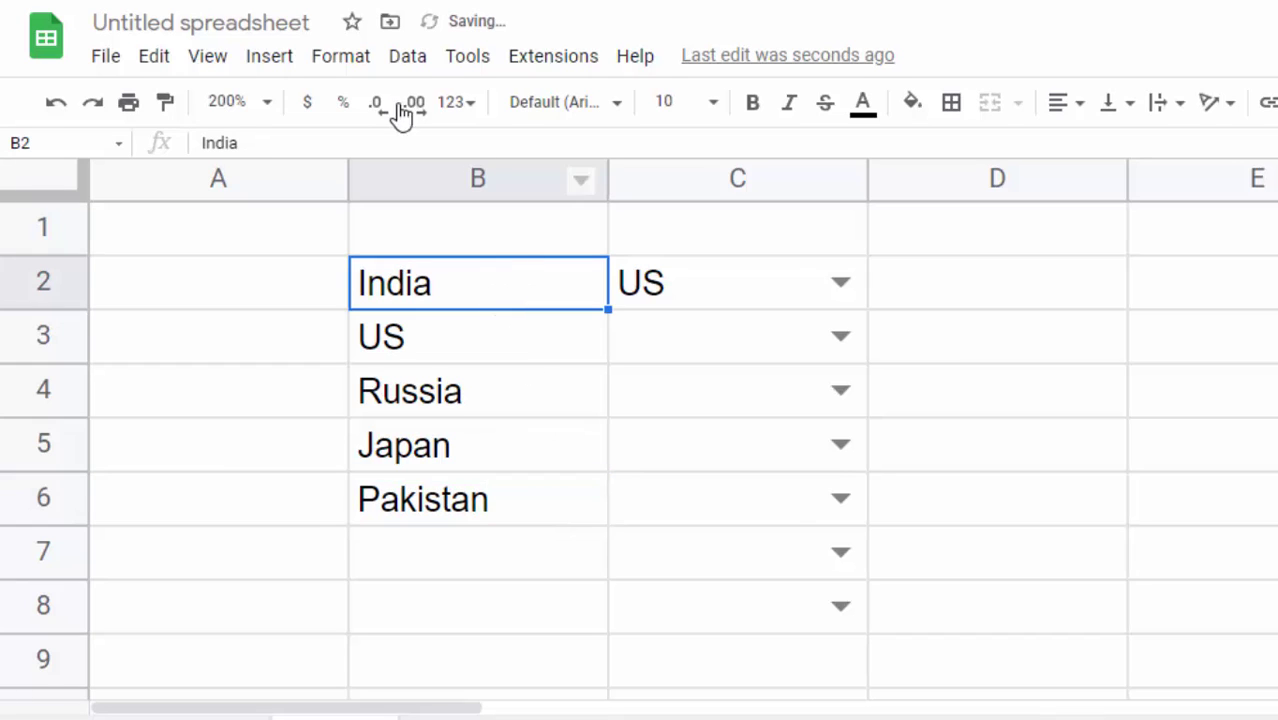
Reapply the reject-input dropdown to C2:C8 from B2:B6 and check C2's choices
click(405, 57)
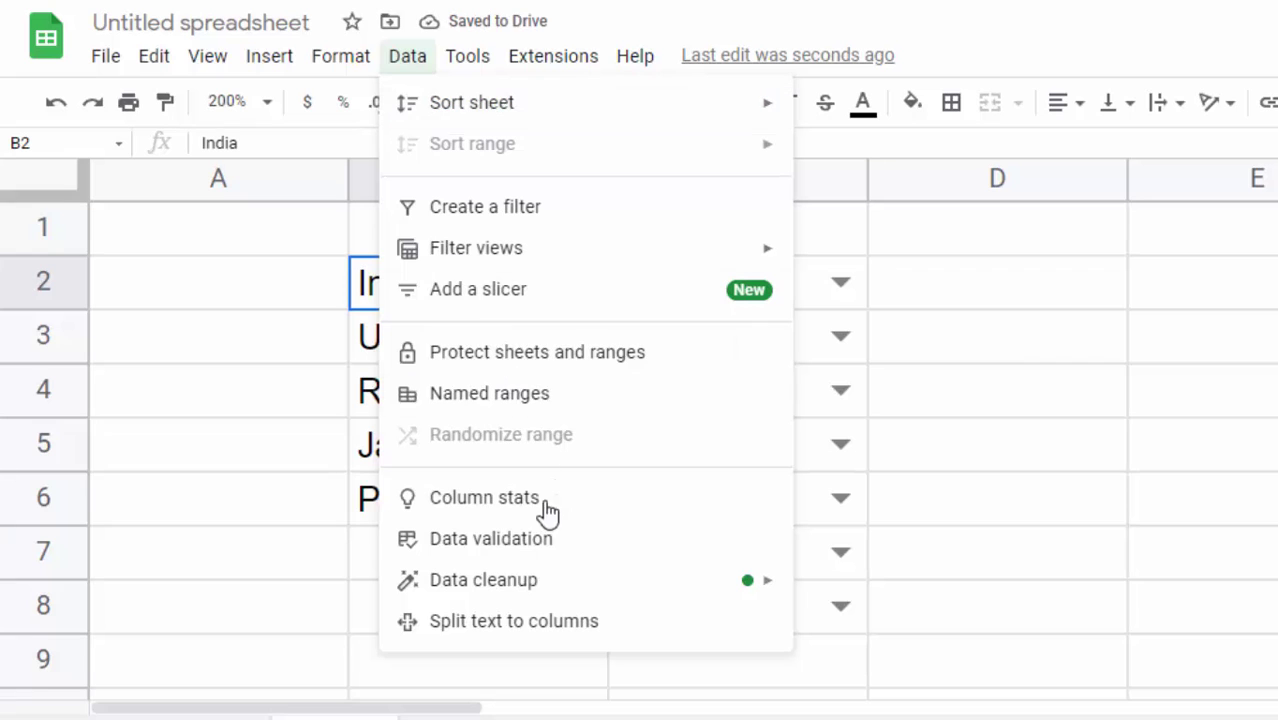
click(517, 550)
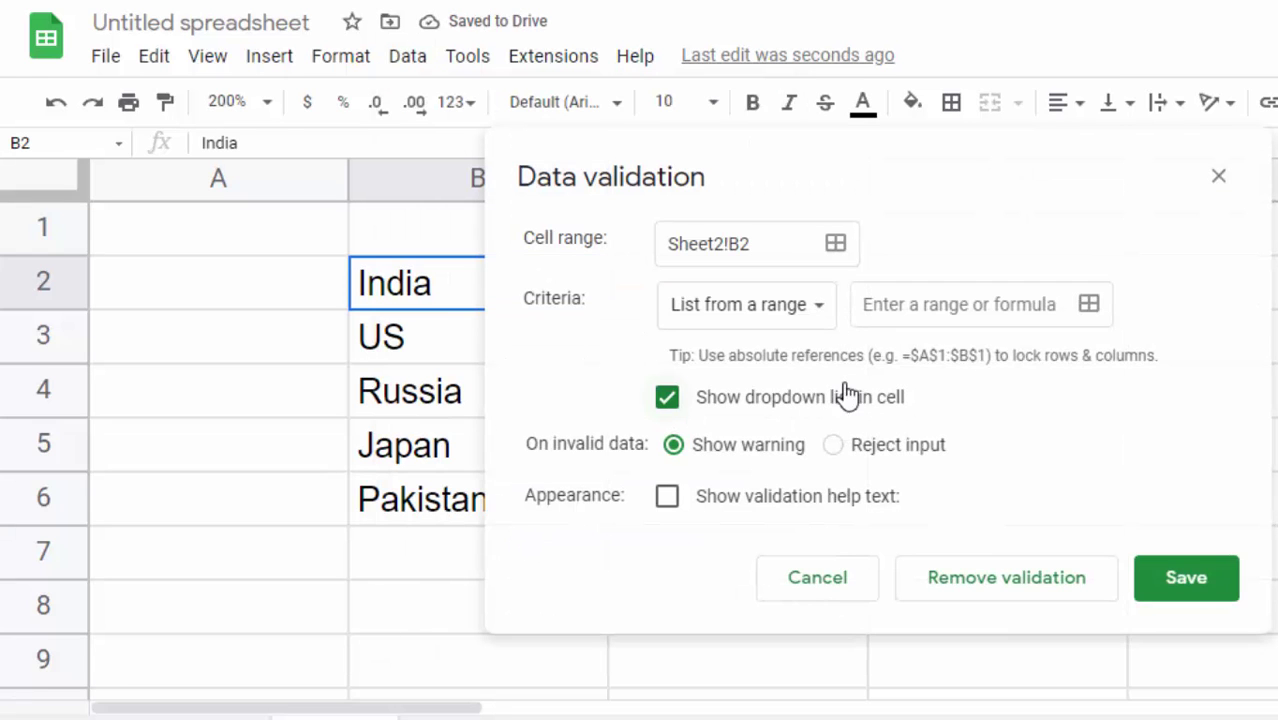
click(1089, 304)
drag(690, 355, 676, 700)
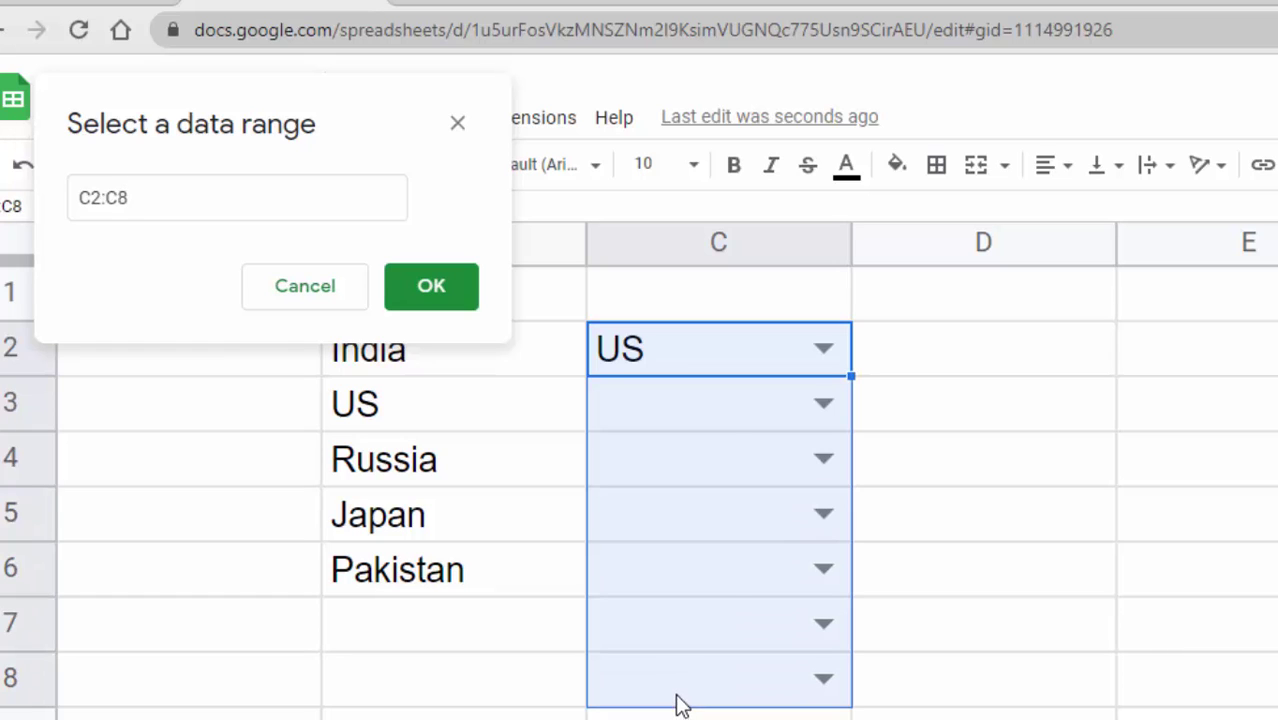
click(440, 296)
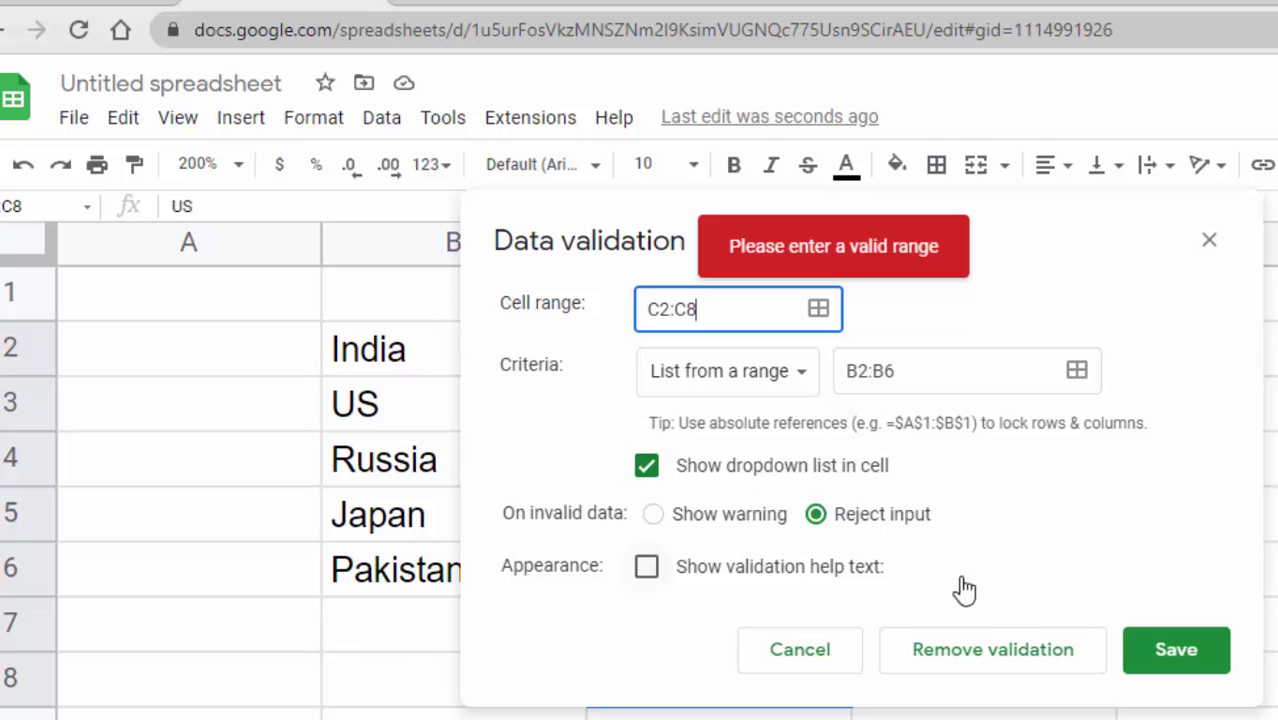
click(1175, 650)
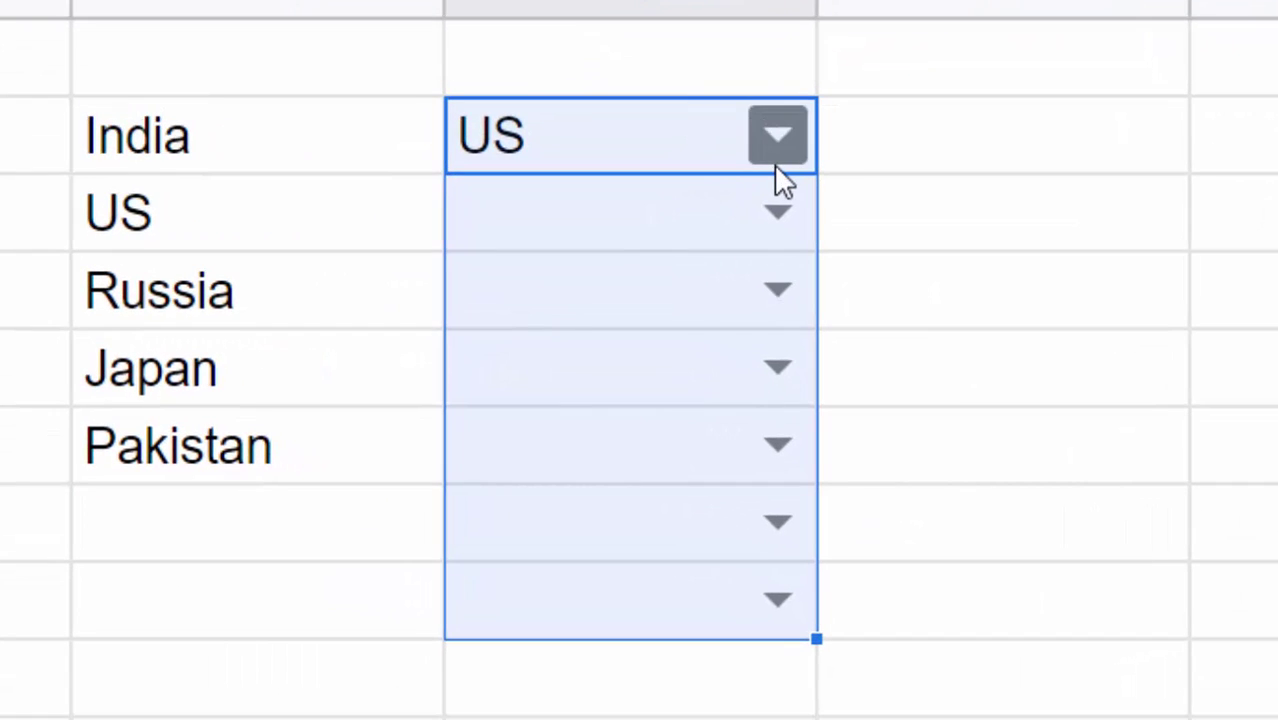
click(772, 164)
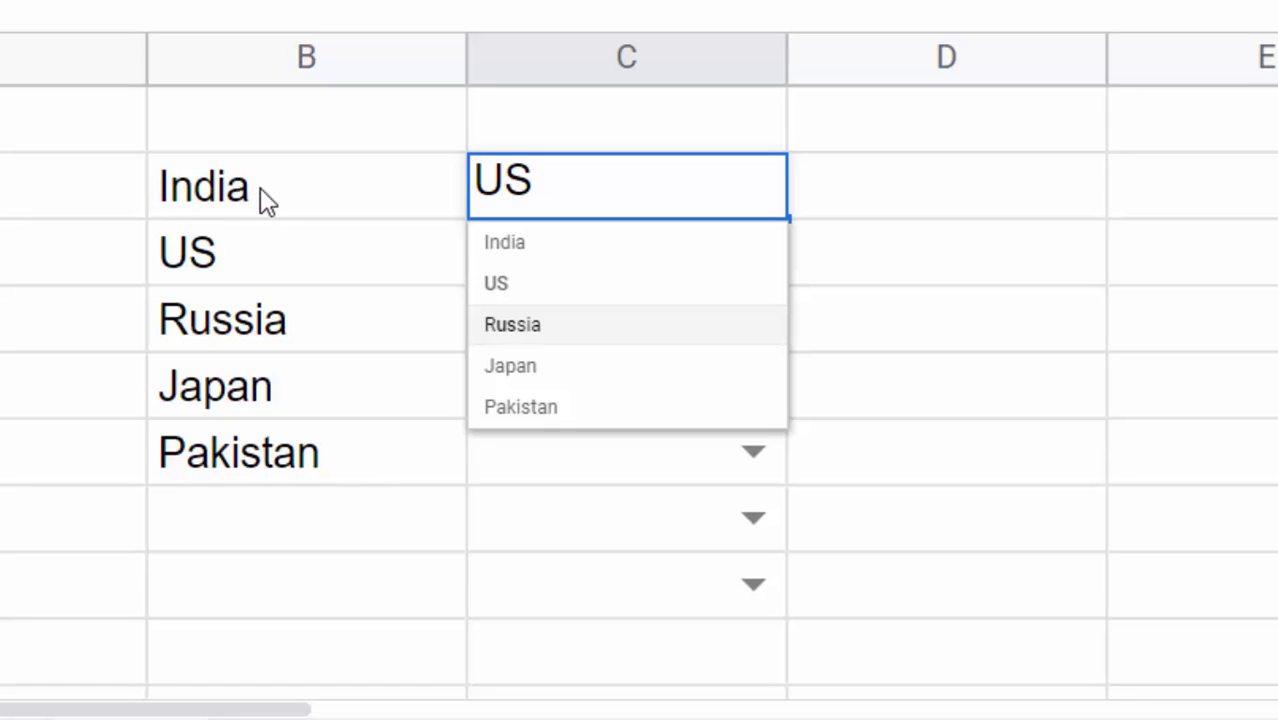
Close C2's list keeping US, then select column C from C2 down past row 8
click(690, 584)
drag(590, 205, 605, 330)
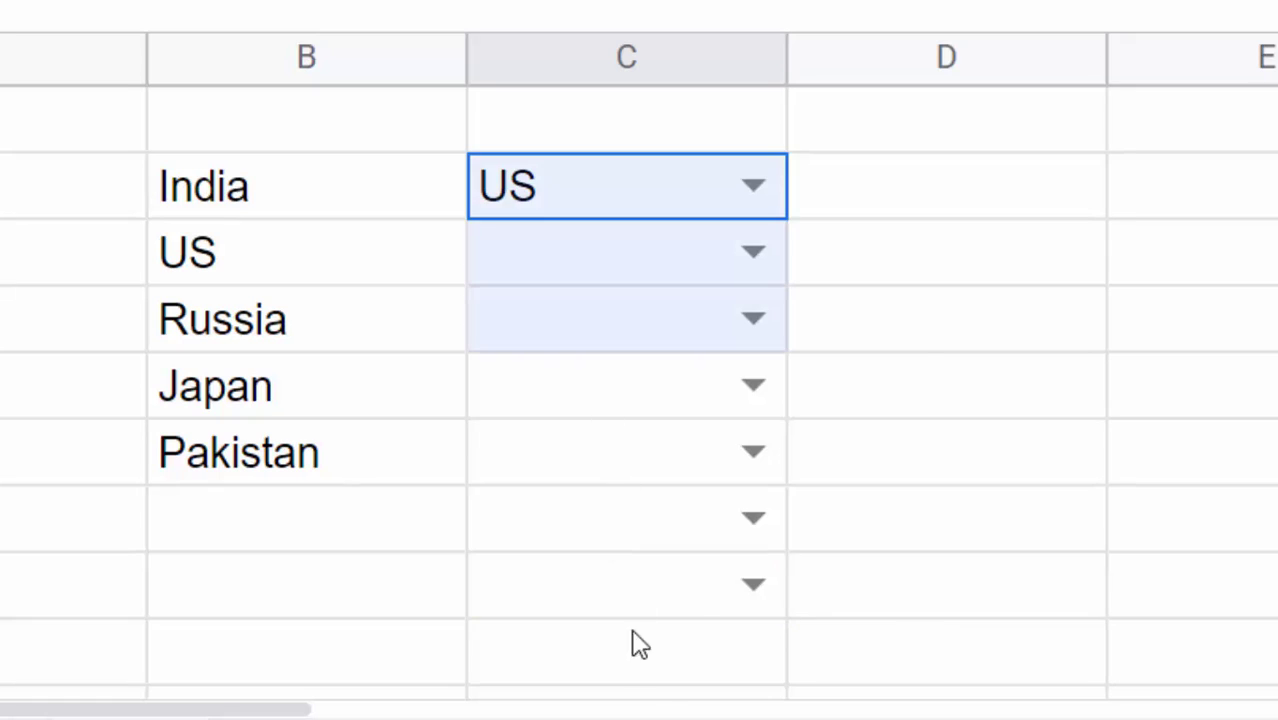
drag(638, 643, 662, 712)
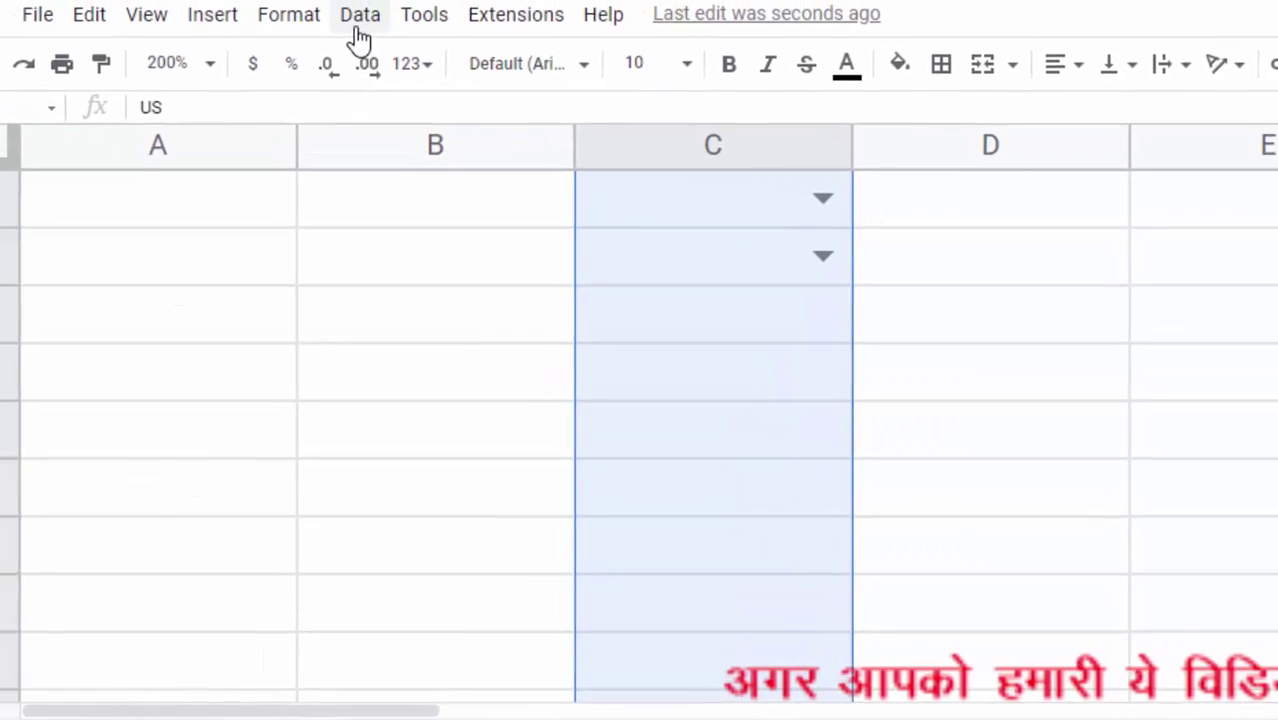
Save the $B$2:$B$6 dropdown rule for C2:C16 and check C9's five-country list
click(358, 26)
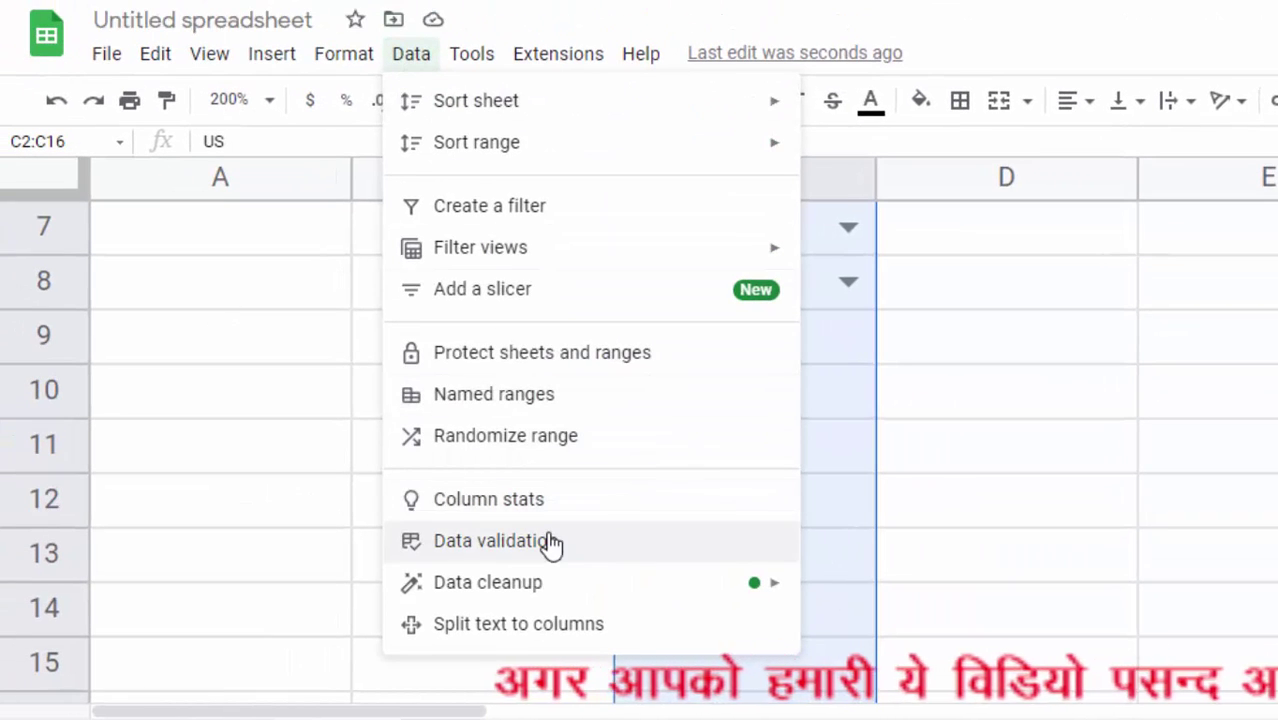
click(552, 542)
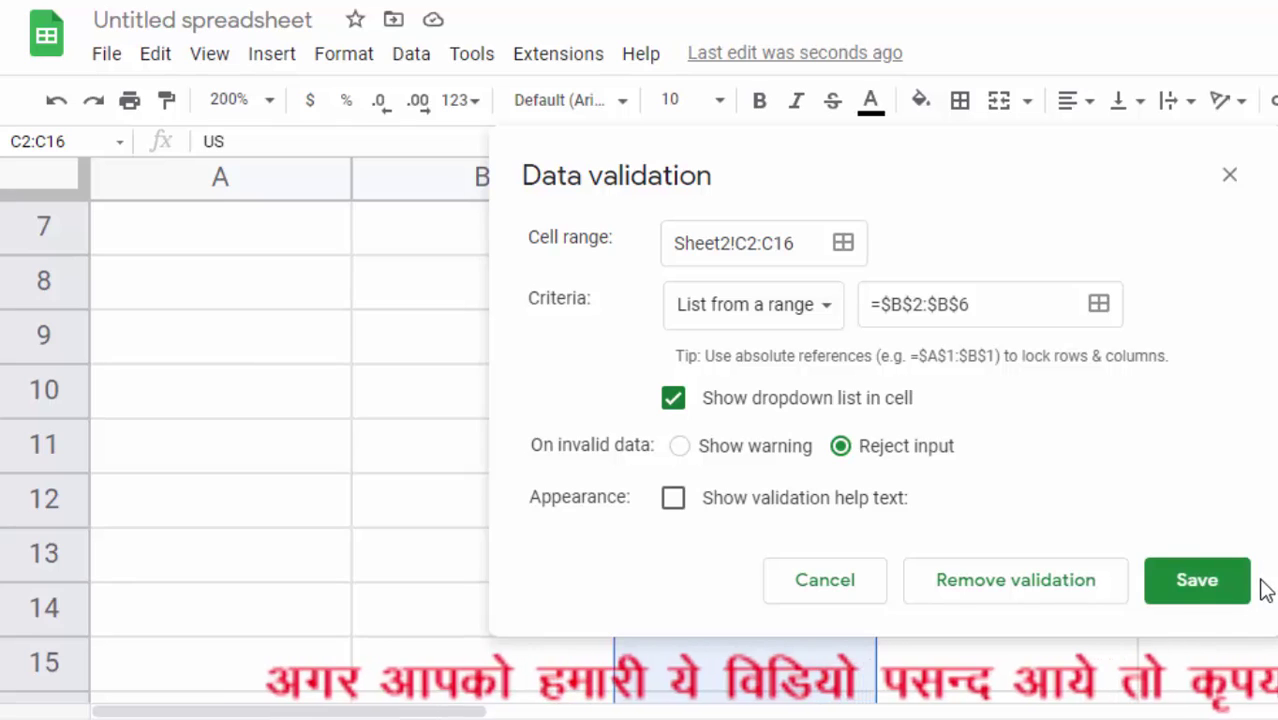
click(1190, 588)
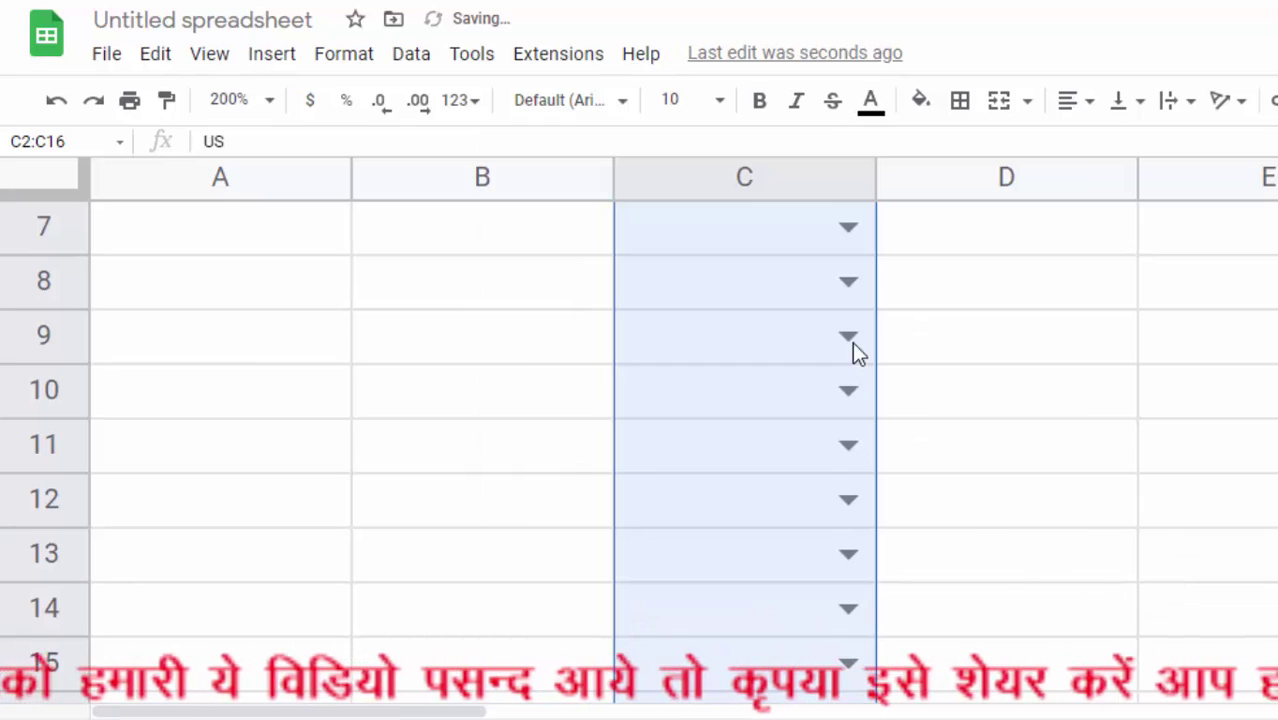
click(849, 336)
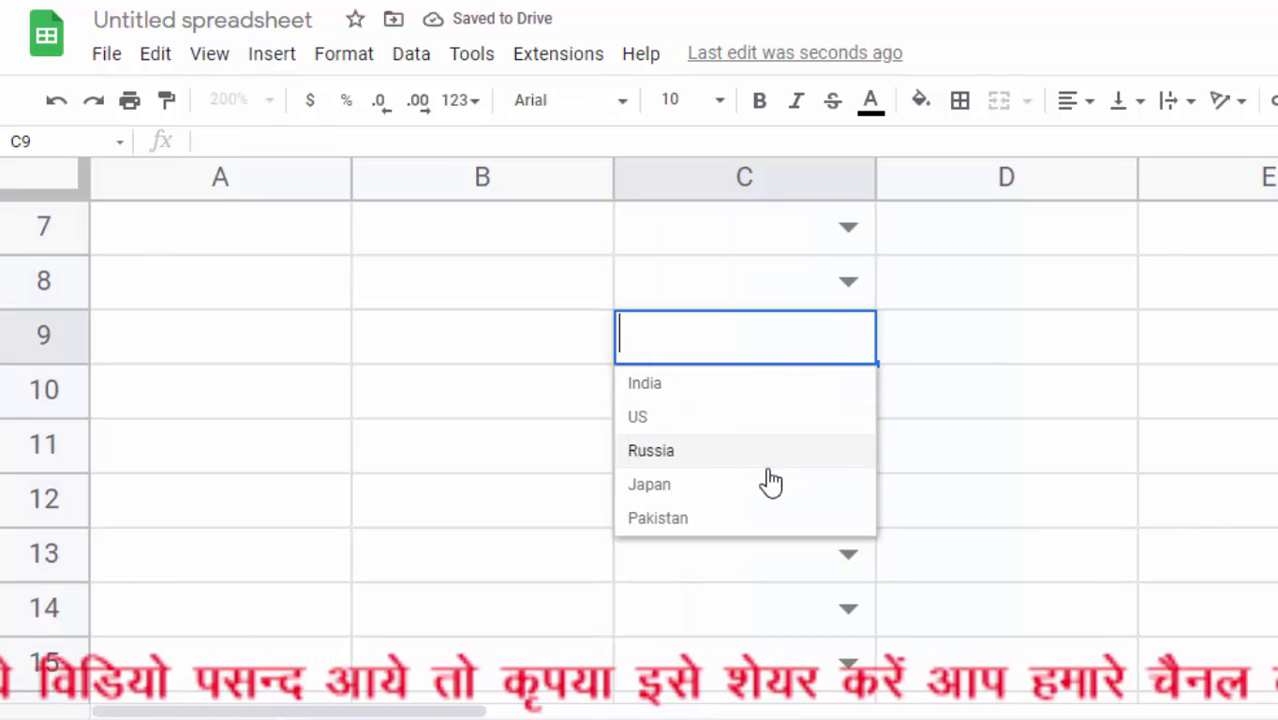
click(507, 350)
Scroll back up and select cell B7 below Pakistan
scroll(515, 345, up, 3)
scroll(525, 380, up, 3)
click(478, 558)
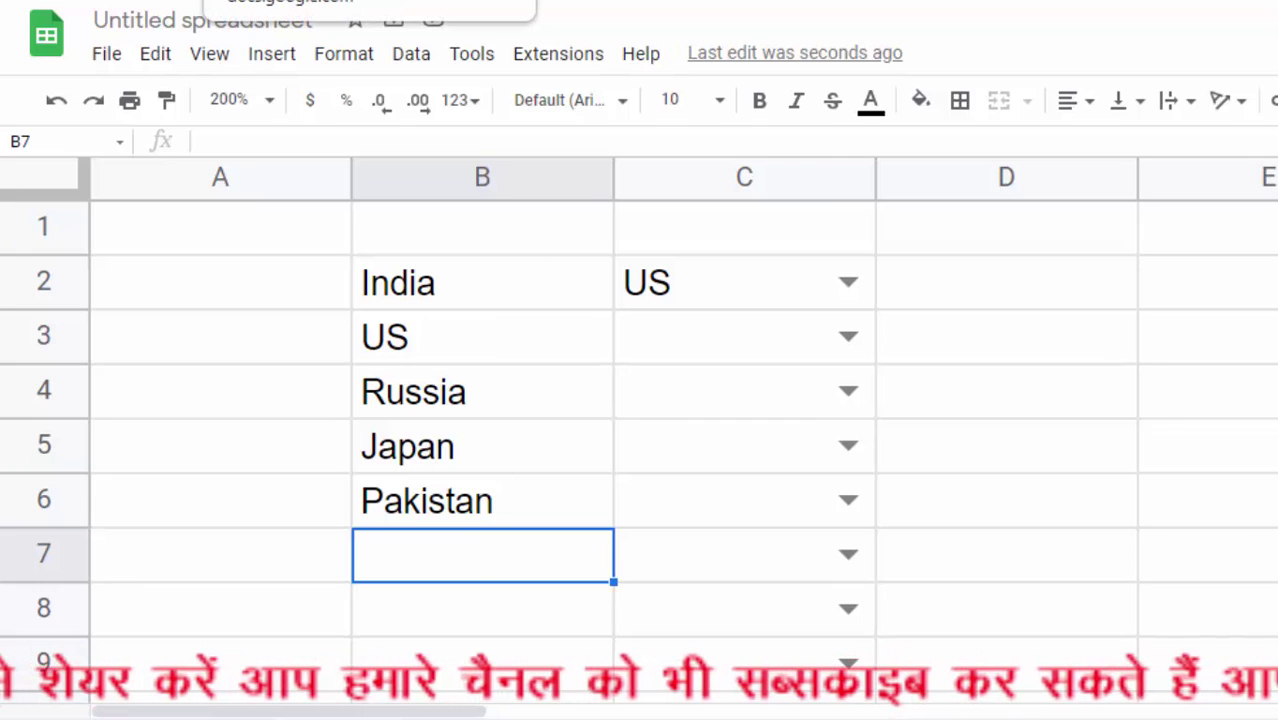
Enter China in B7, see C2's dropdown still lists five countries, and select column C from C2
text(Chin)
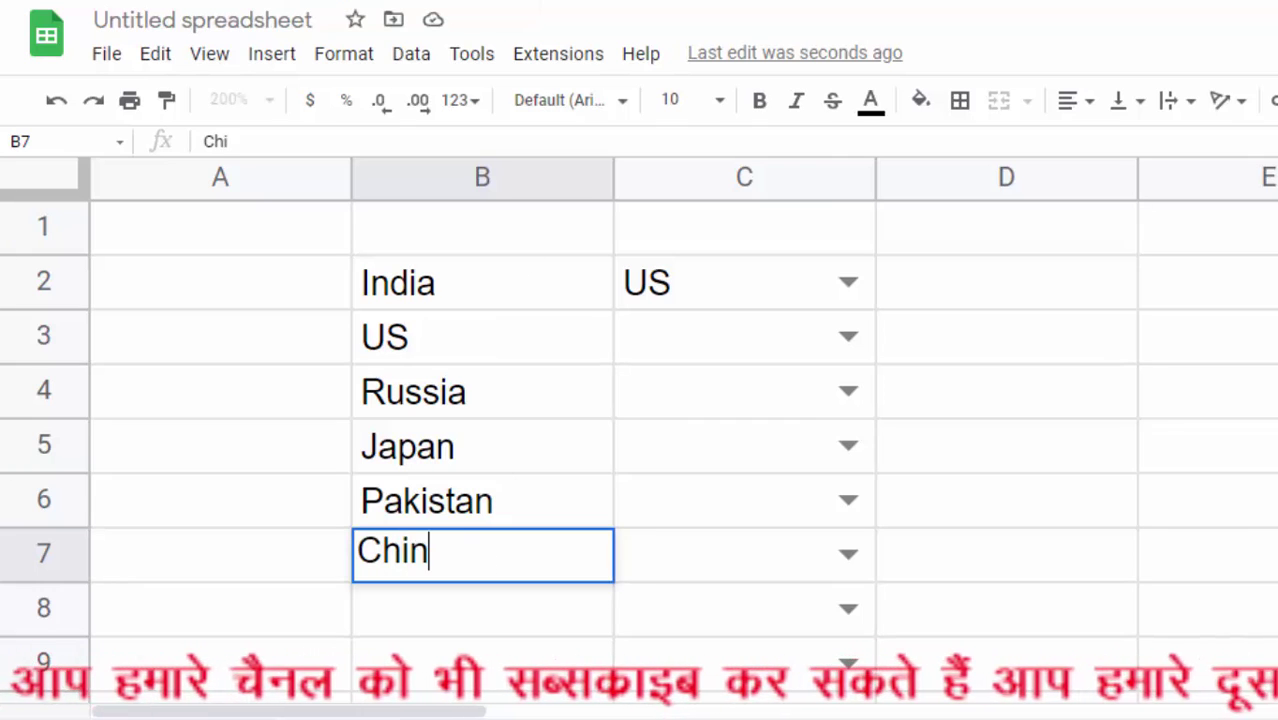
text(a)
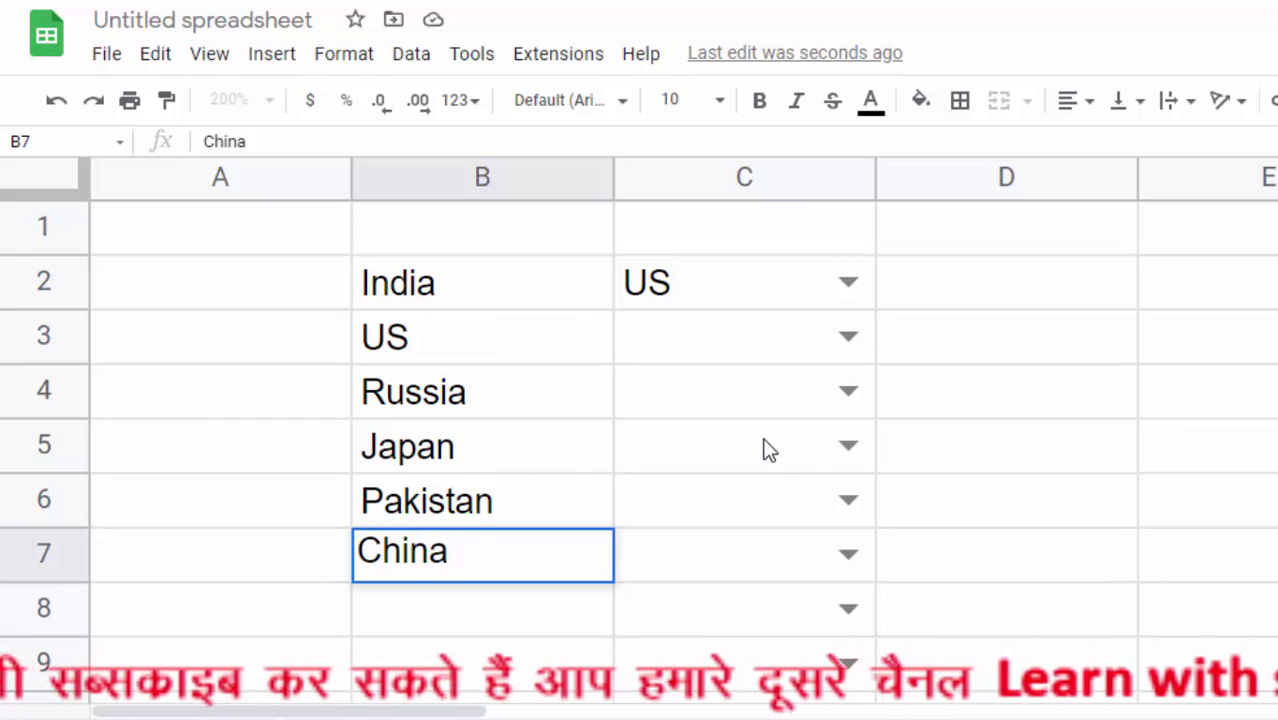
drag(765, 448, 765, 500)
click(858, 280)
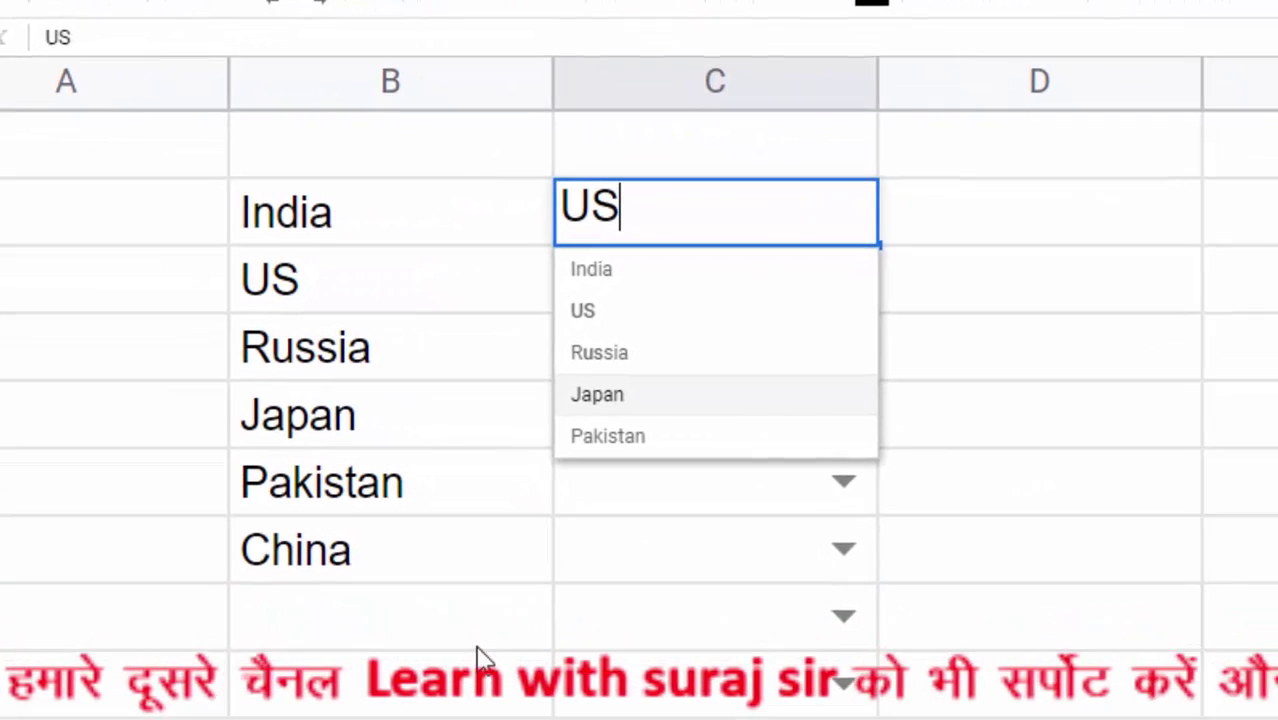
click(478, 620)
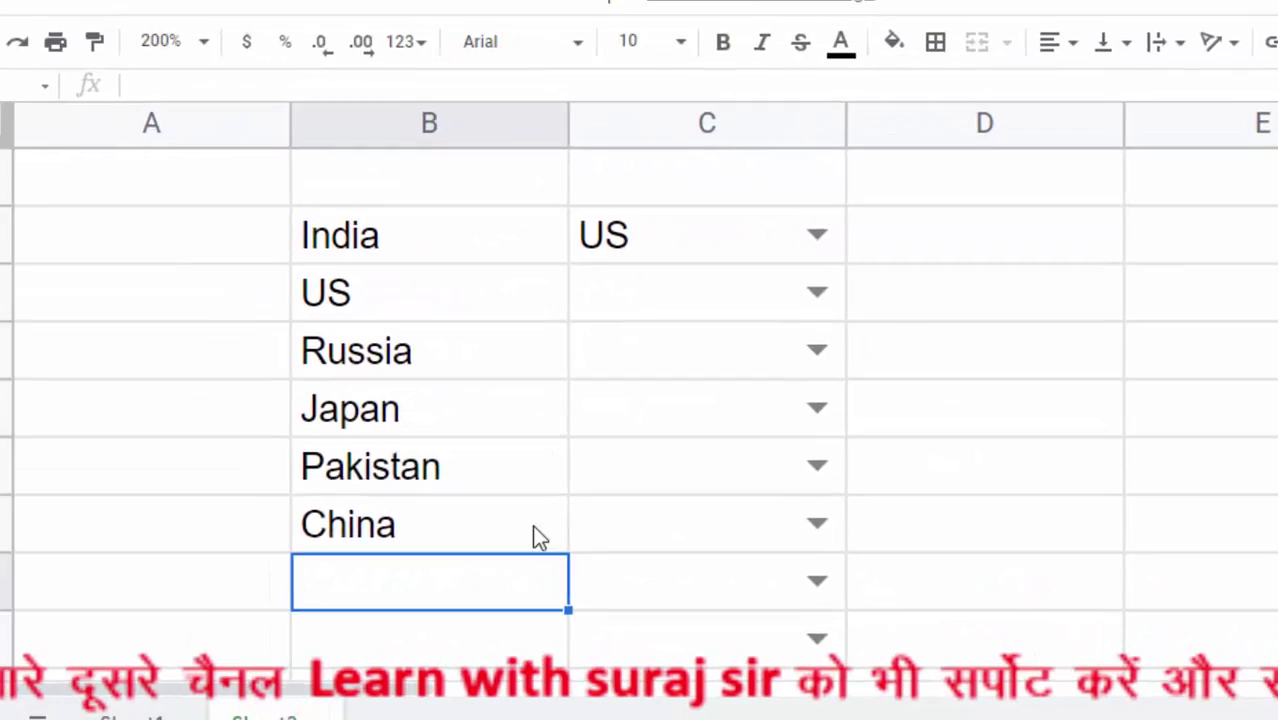
drag(704, 222, 760, 550)
Change the C2:C10 dropdown source to B2:B7, save, and confirm China appears in C2's list
drag(778, 675, 780, 695)
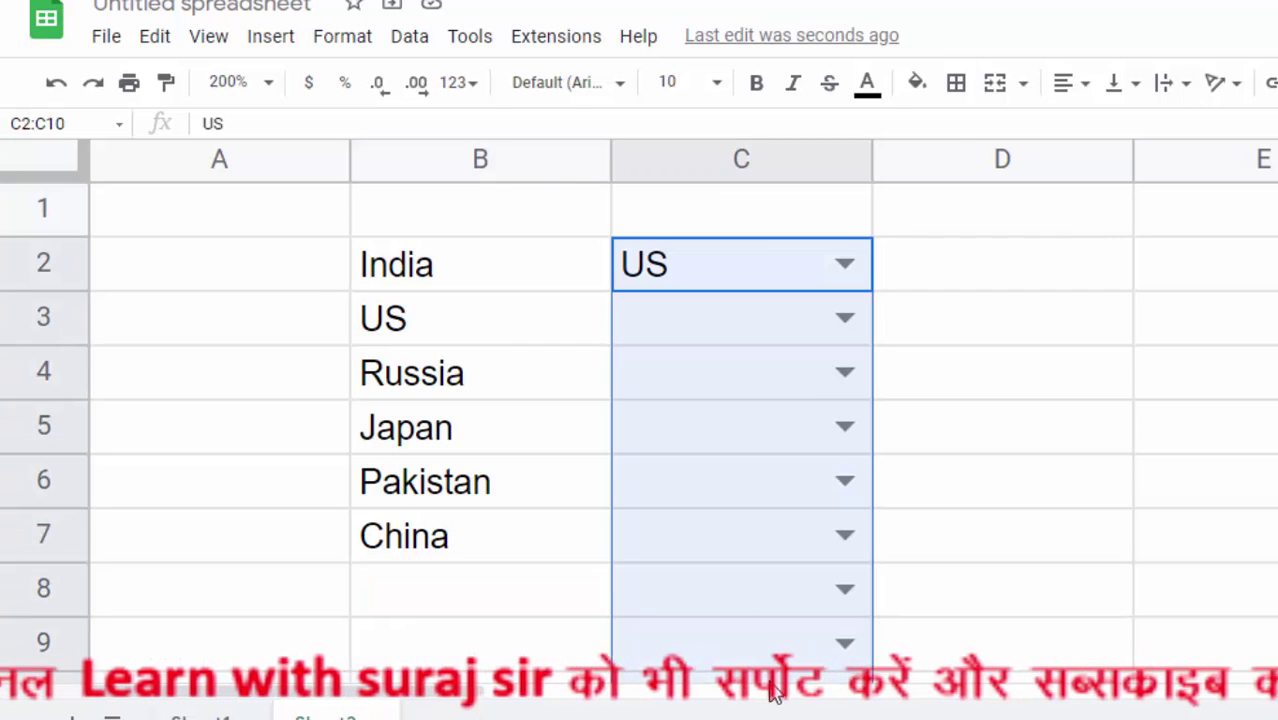
click(415, 38)
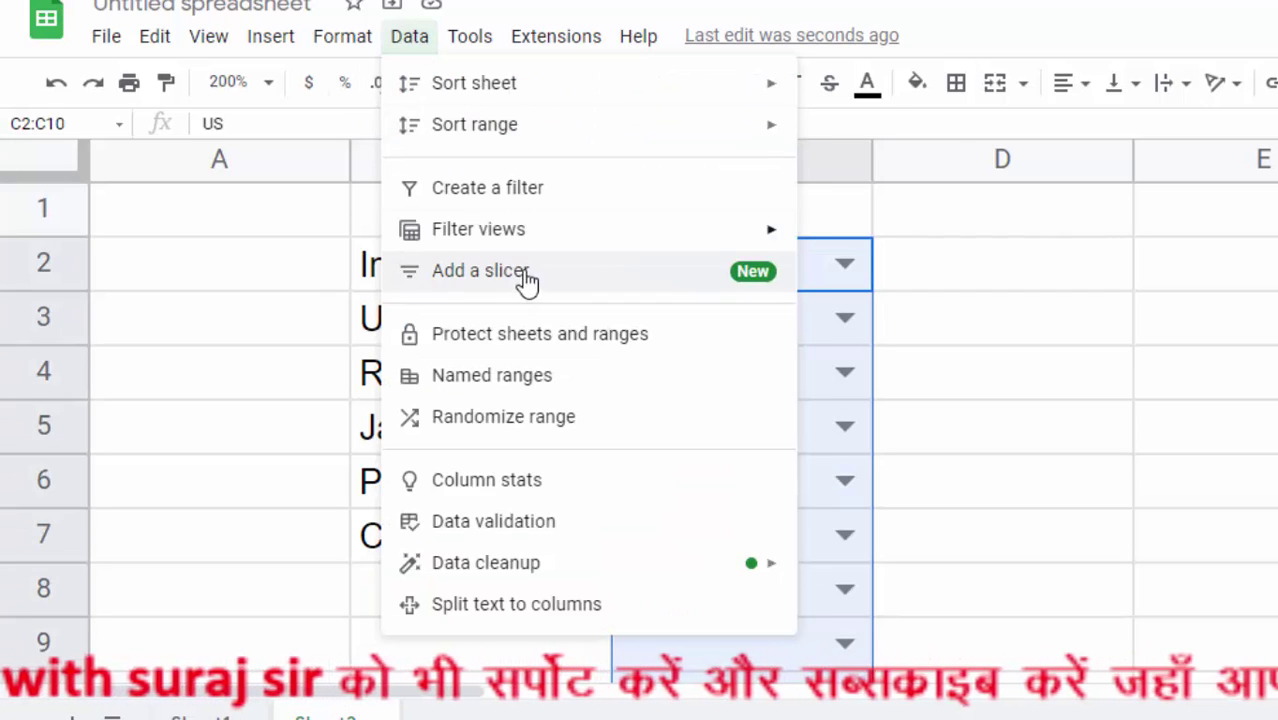
click(491, 524)
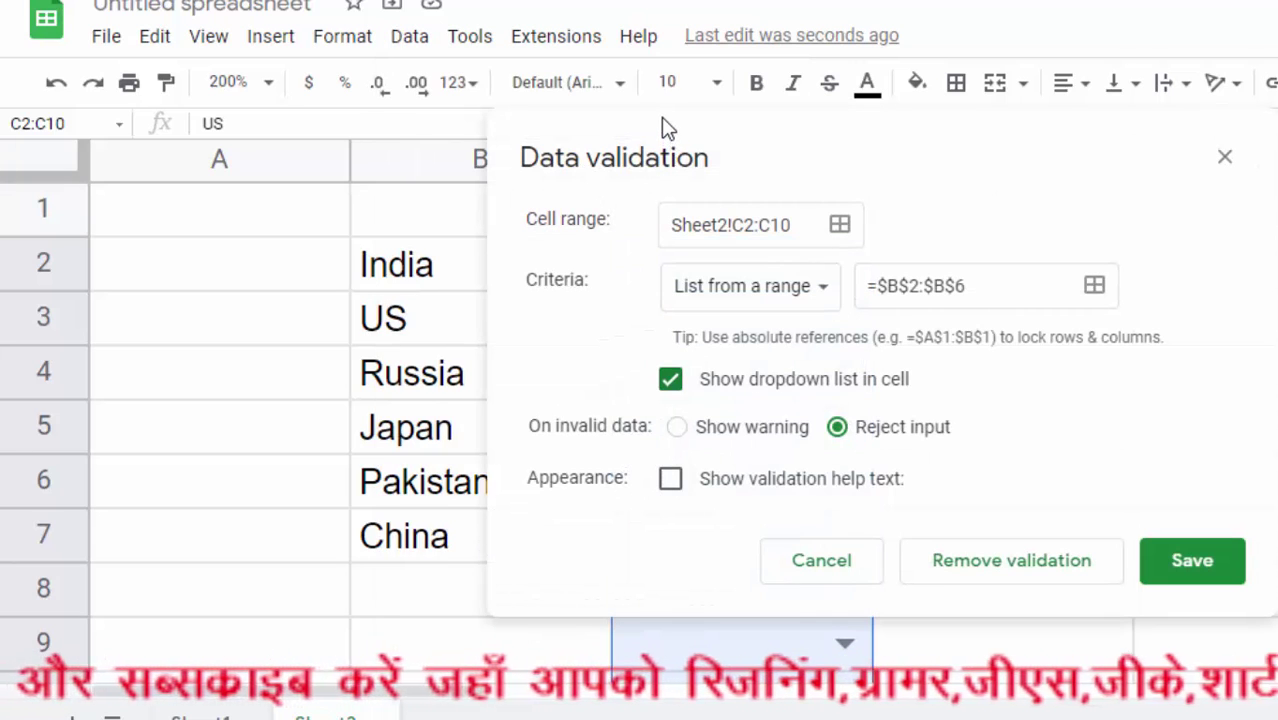
drag(661, 122, 861, 136)
click(1198, 296)
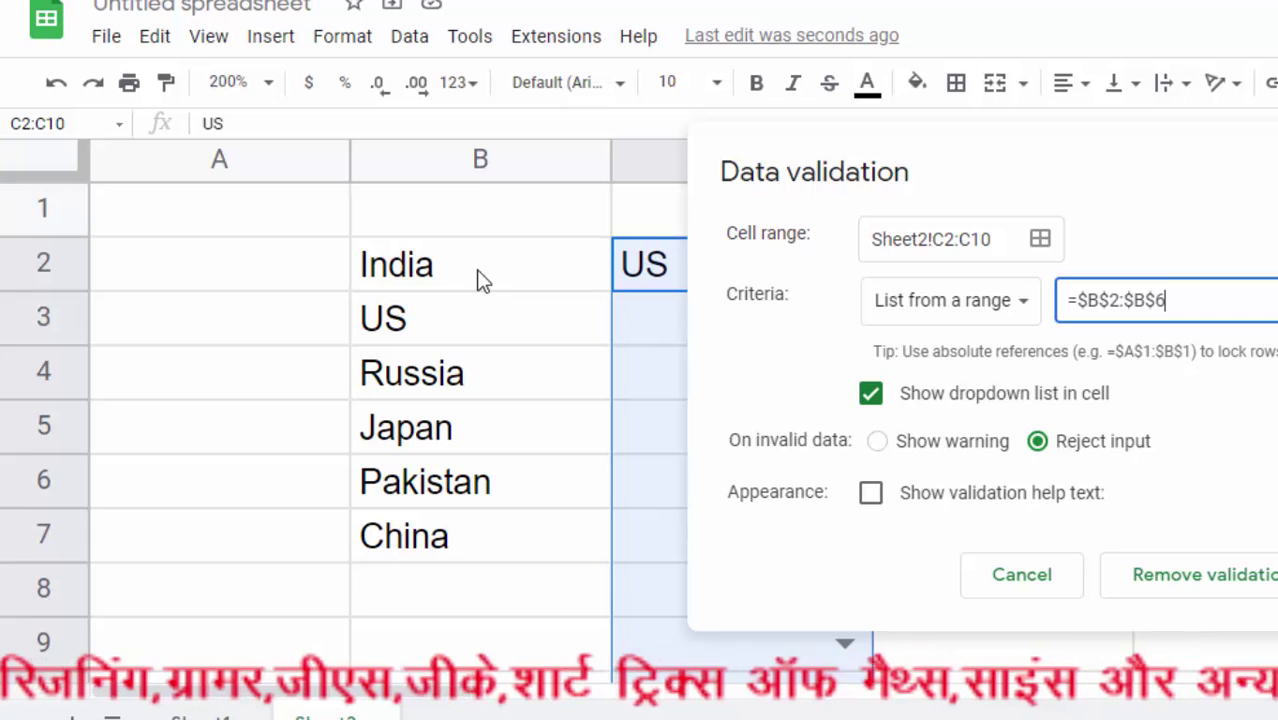
drag(477, 279, 467, 532)
click(1080, 335)
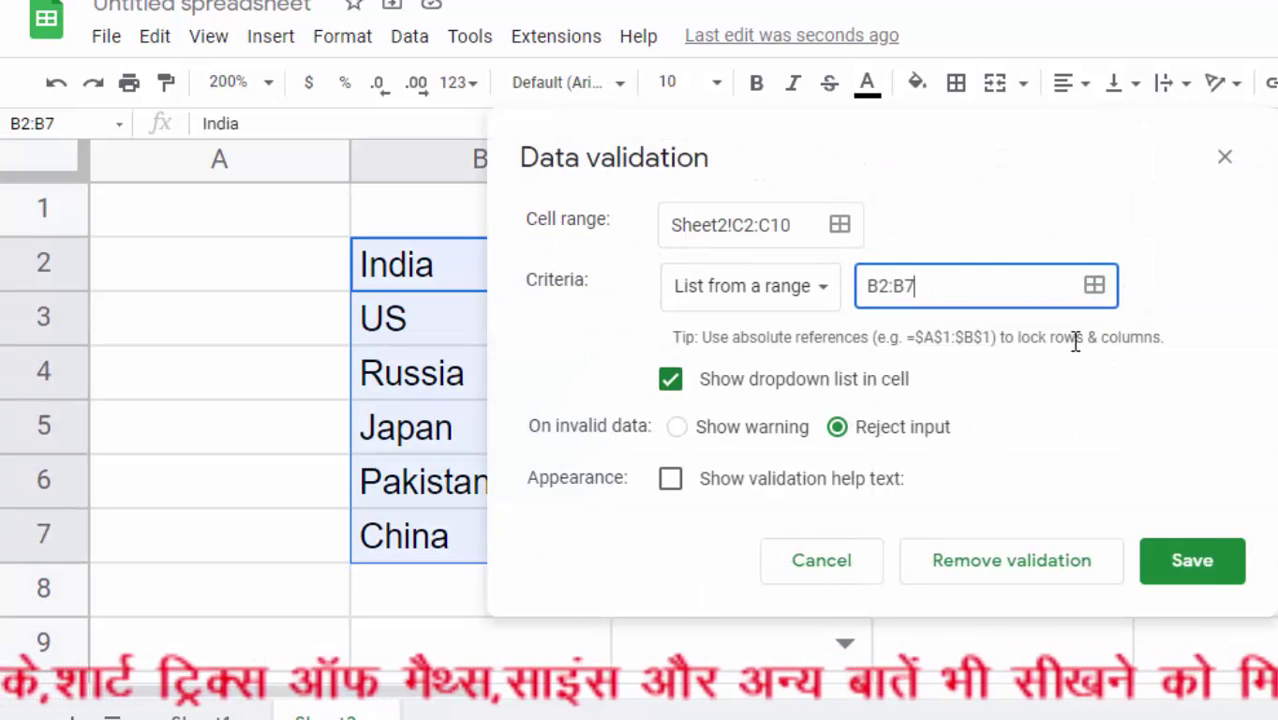
click(1190, 570)
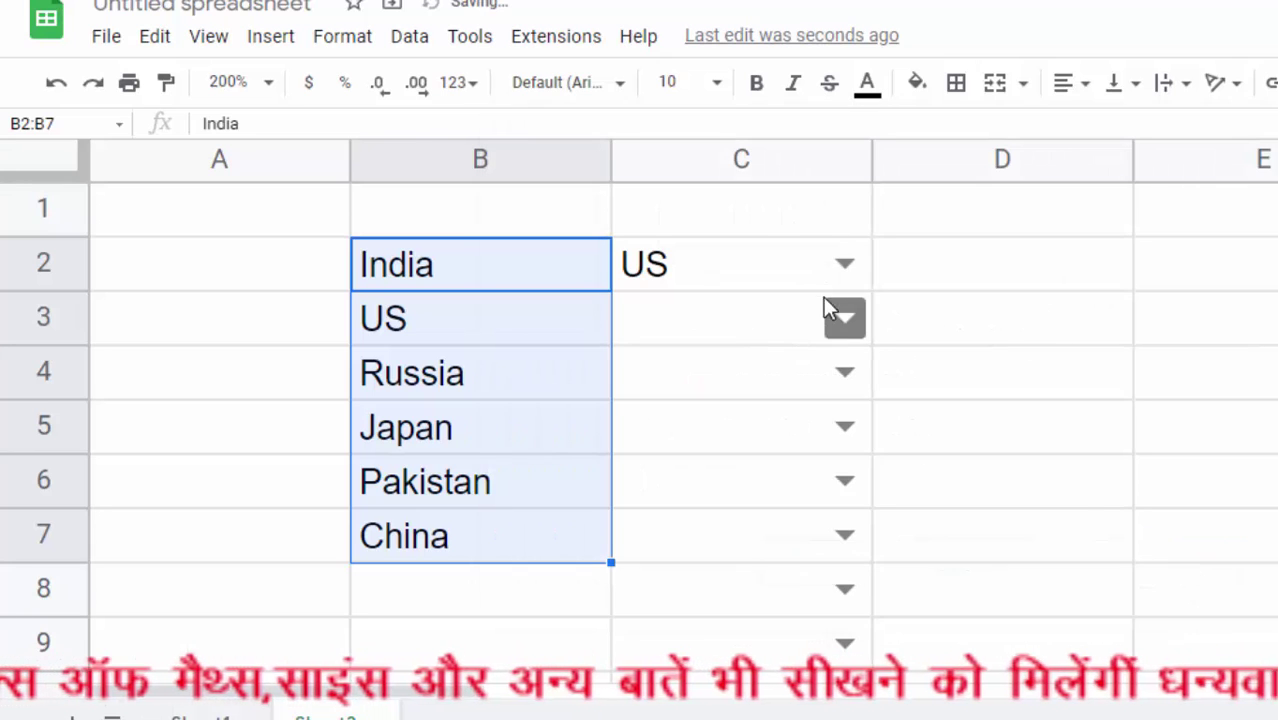
click(843, 263)
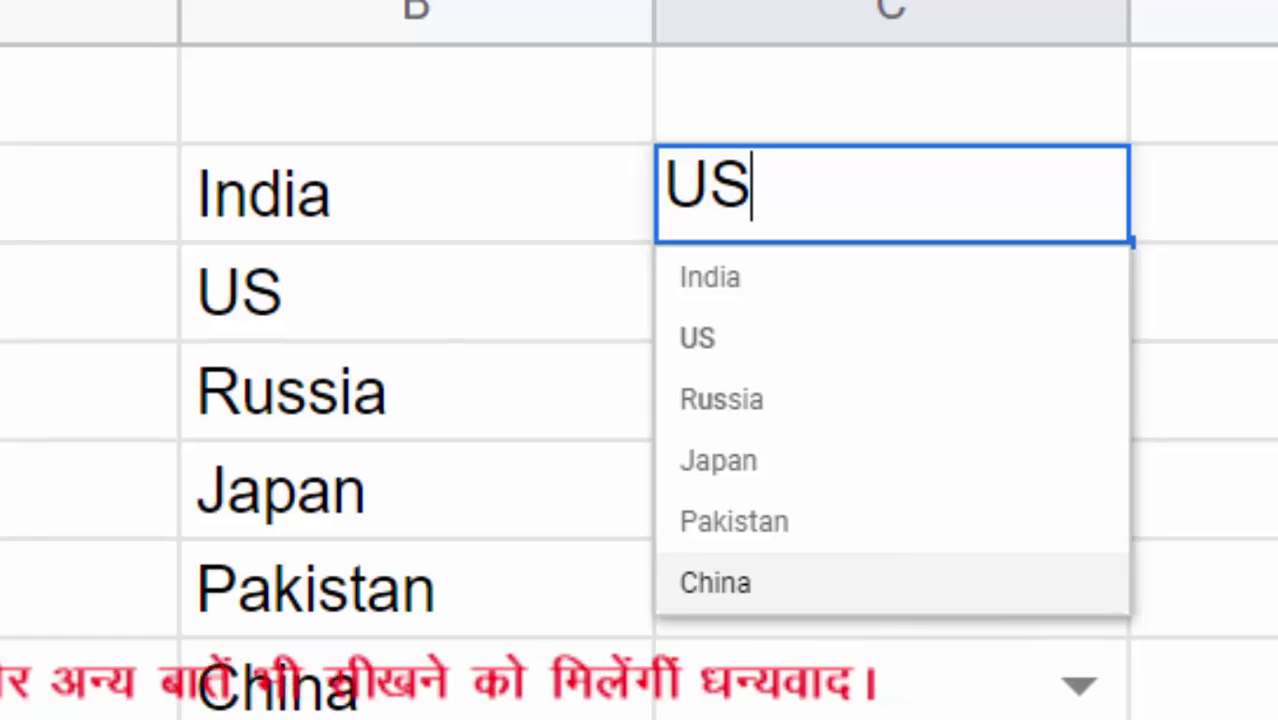
double_click(700, 665)
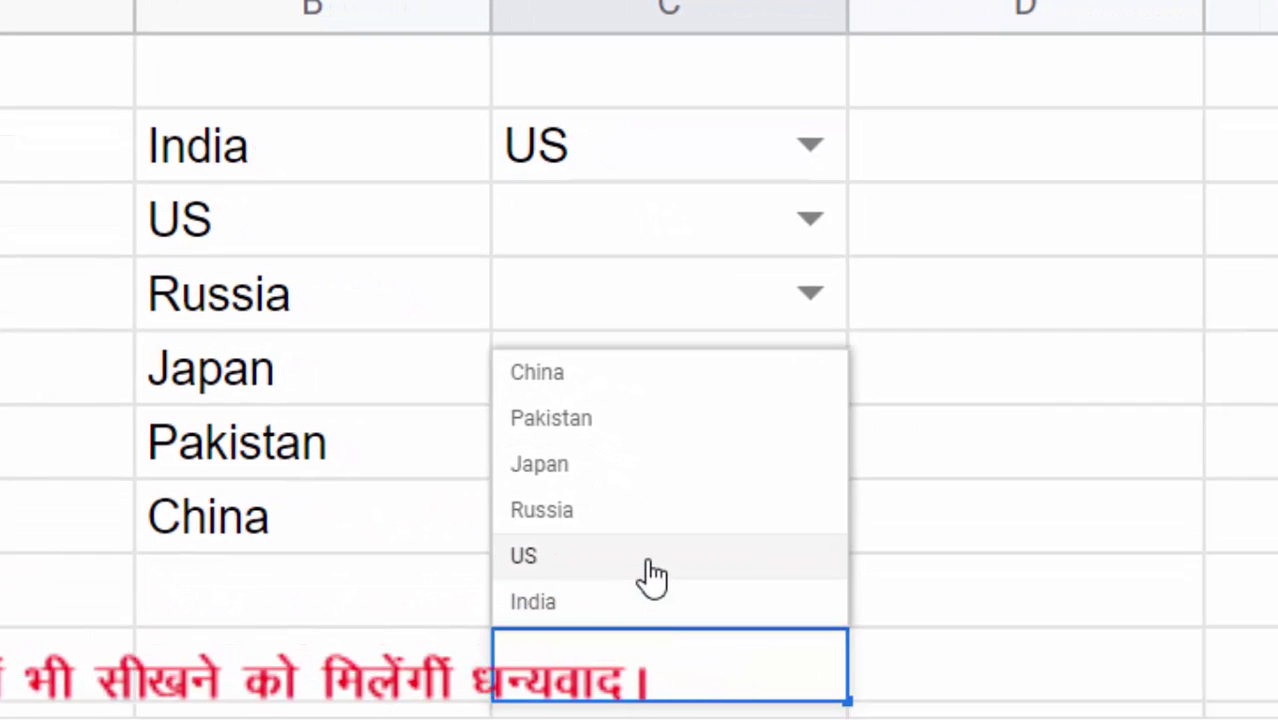